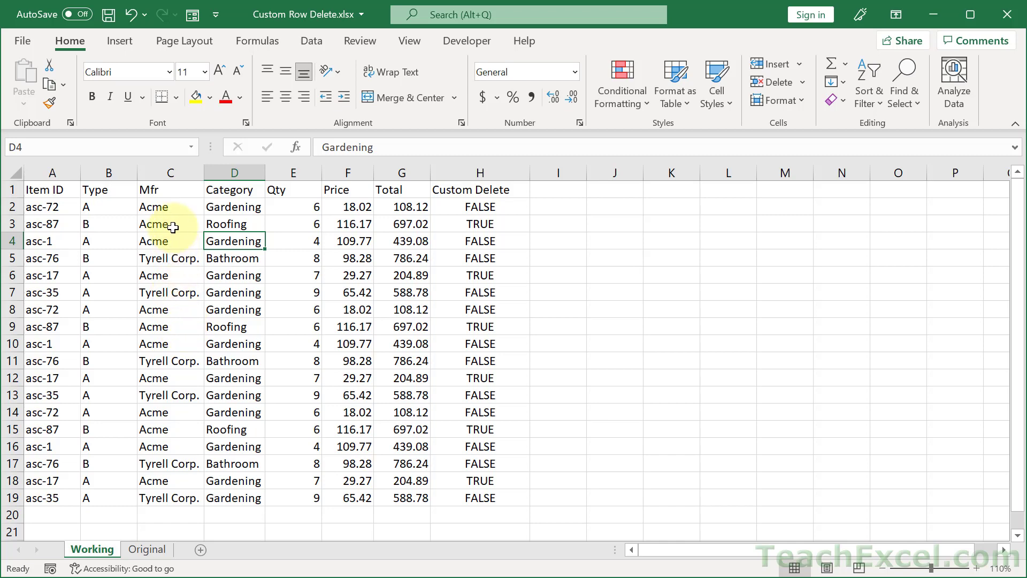
Check row 3's Acme maker, Roofing category and quantity of 6.
left_click(187, 224)
left_click(221, 225)
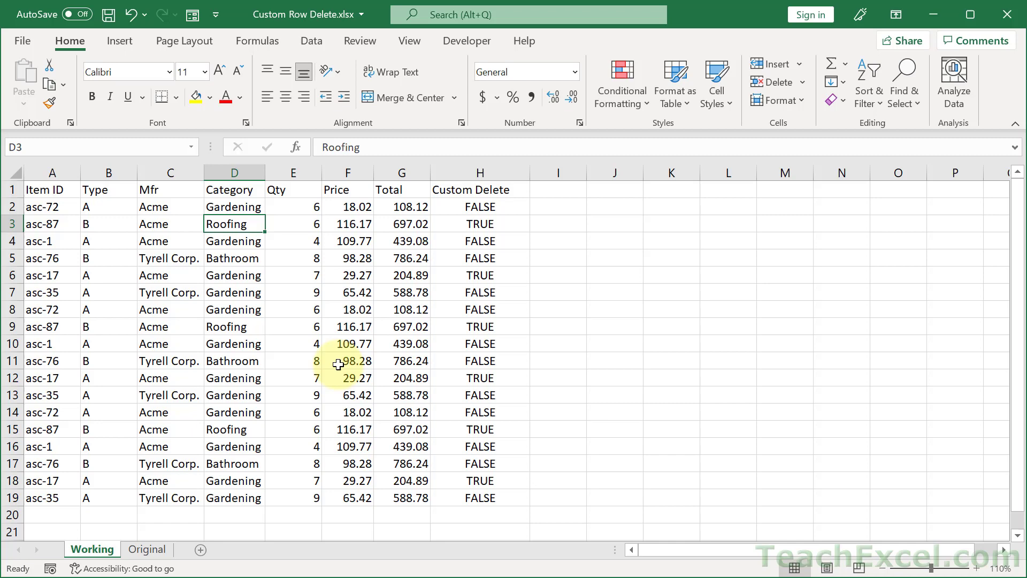
left_click(165, 221)
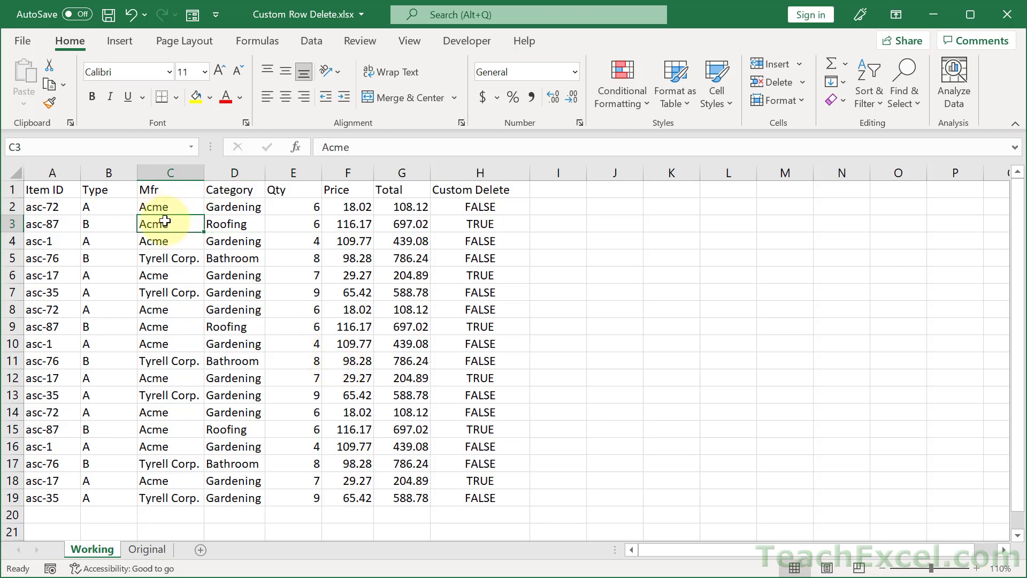
left_click(241, 225)
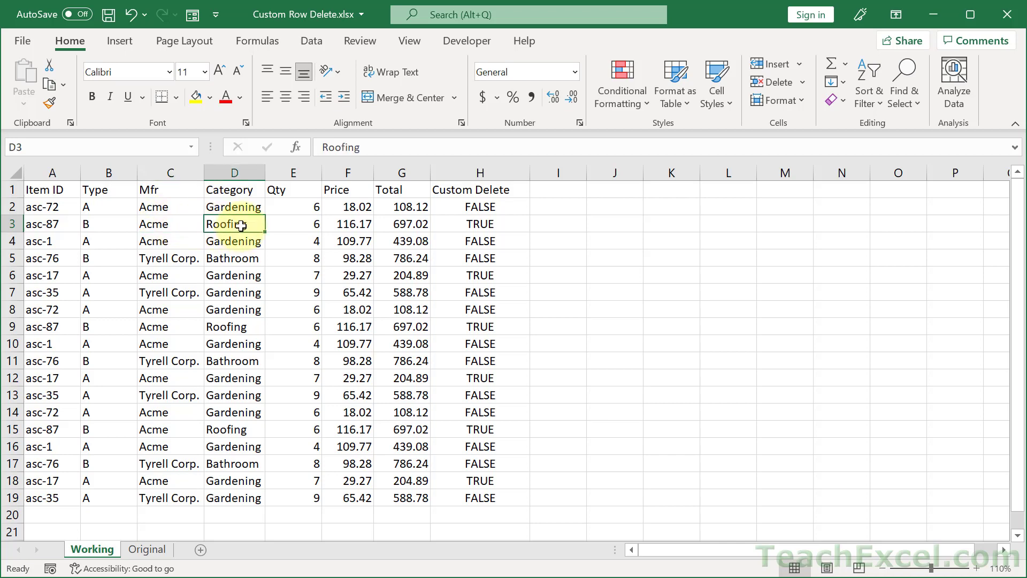
left_click(305, 223)
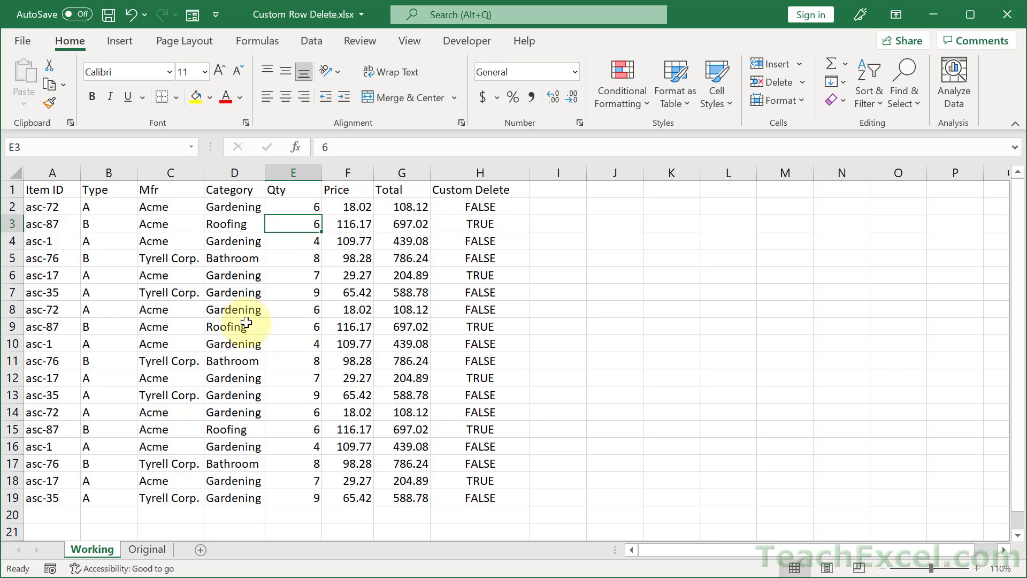
Turn on the table filter and filter the Mfr column to Tyrell Corp. only.
left_click(303, 35)
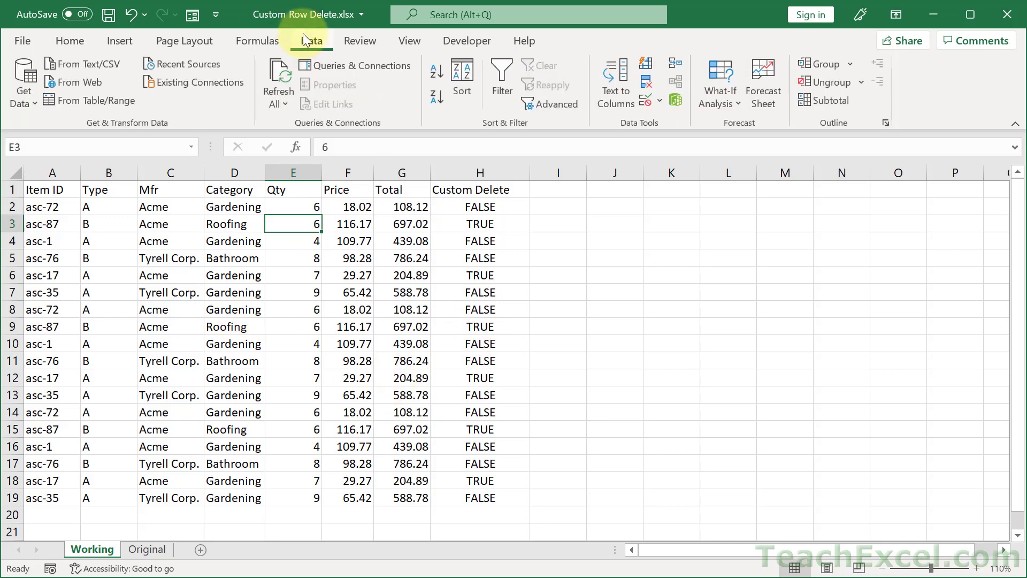
left_click(502, 88)
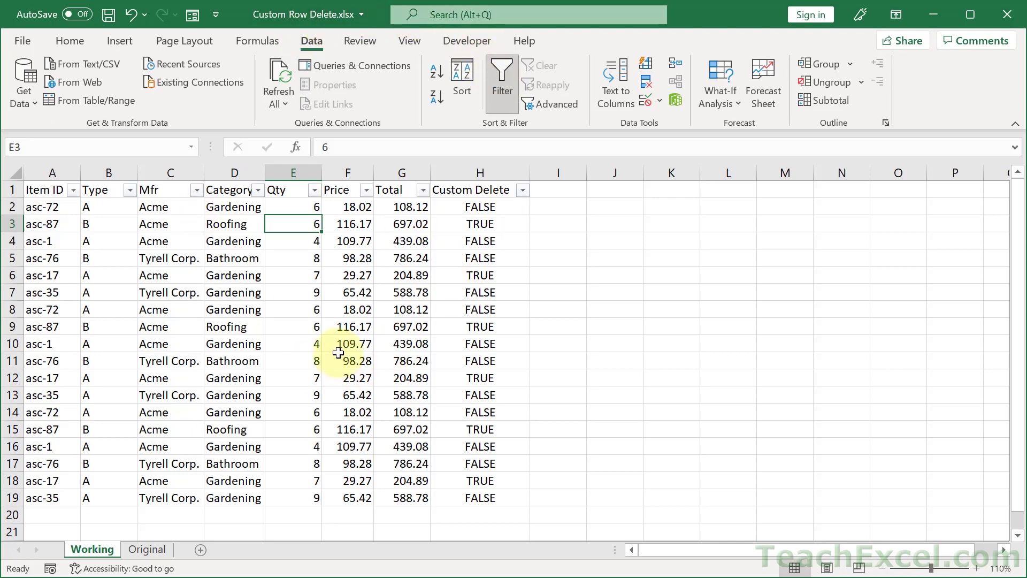
left_click_drag(266, 171, 274, 171)
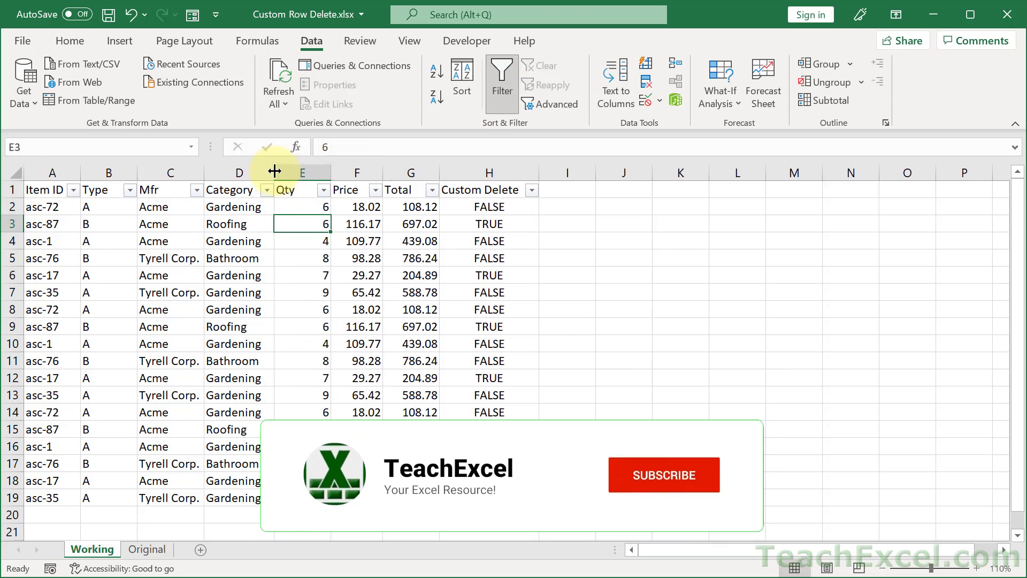
left_click(159, 261)
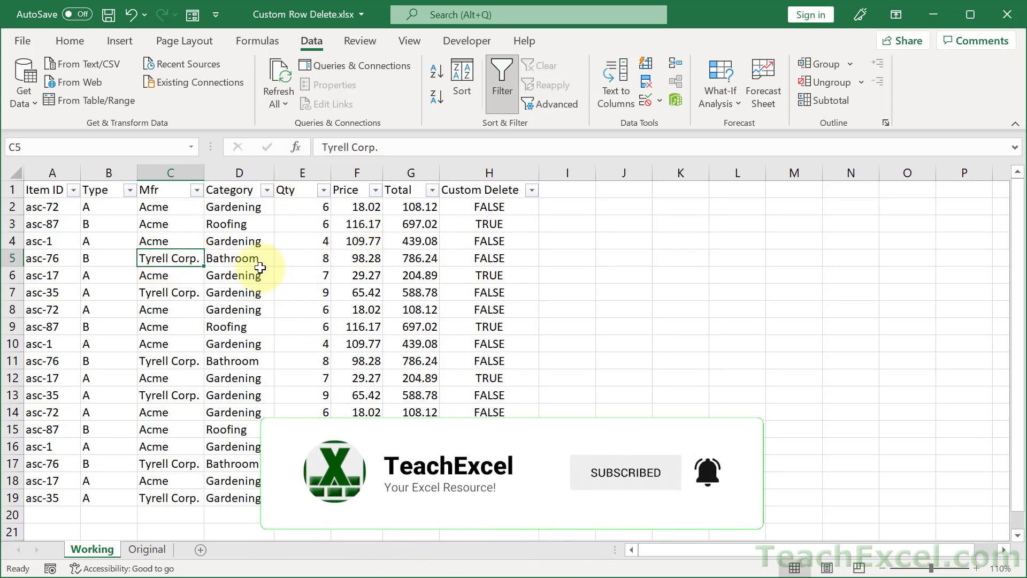
left_click(196, 190)
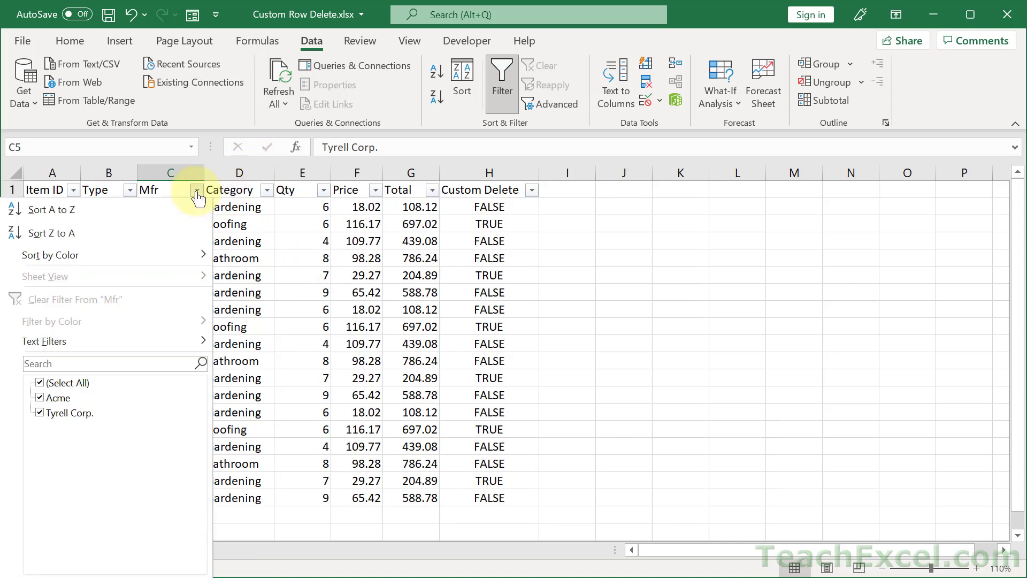
left_click(40, 383)
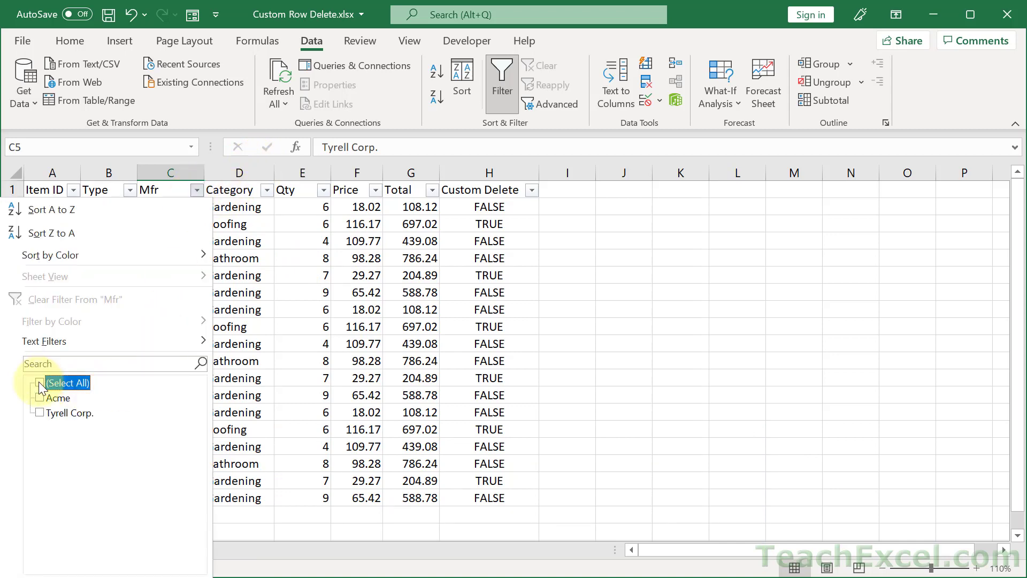
left_click(40, 412)
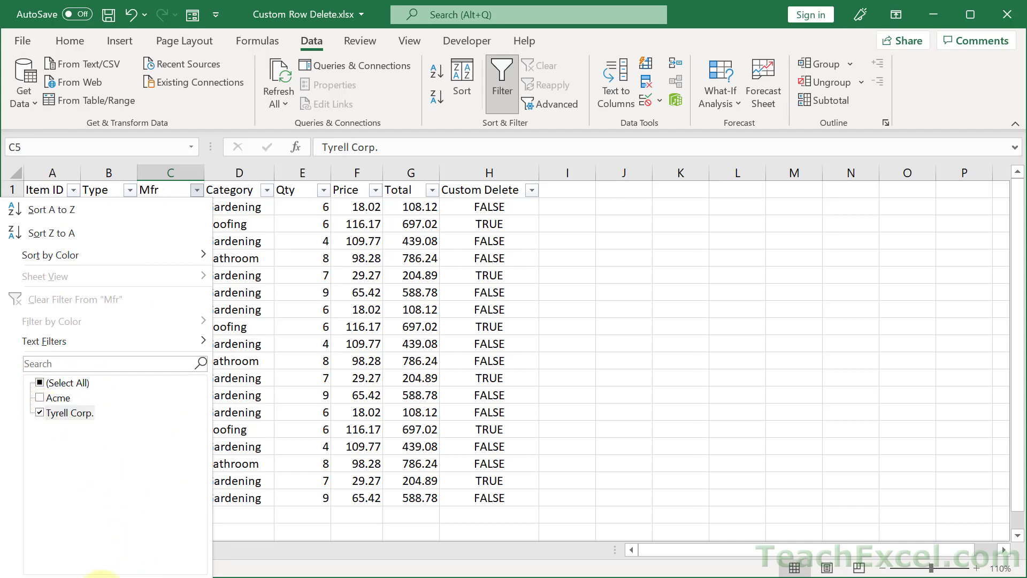
left_click(101, 575)
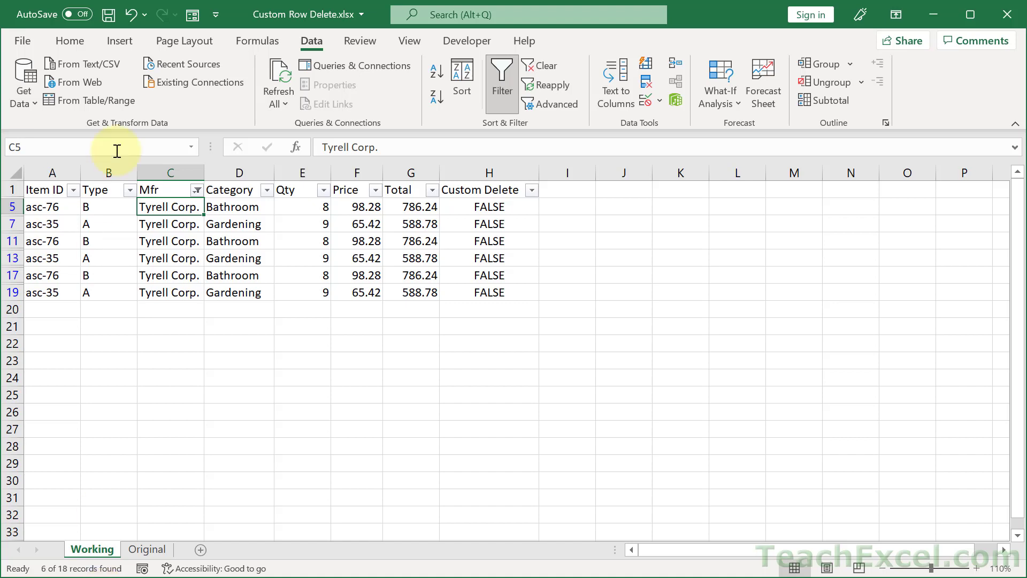
Delete the filtered Tyrell Corp. rows entirely, then clear the filter to show the Acme rows.
left_click_drag(50, 206, 465, 287)
key("Delete")
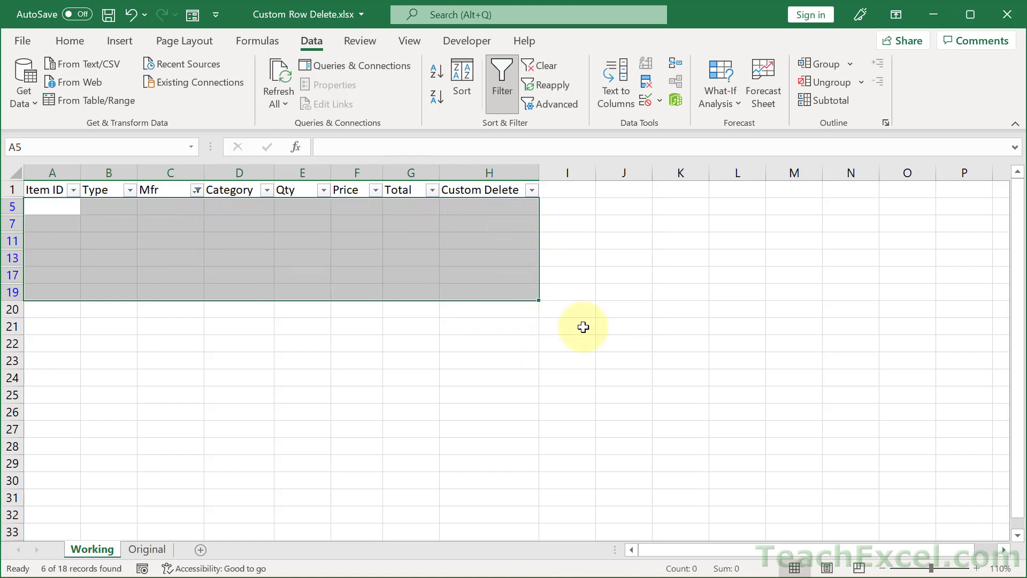
key("ctrl+z")
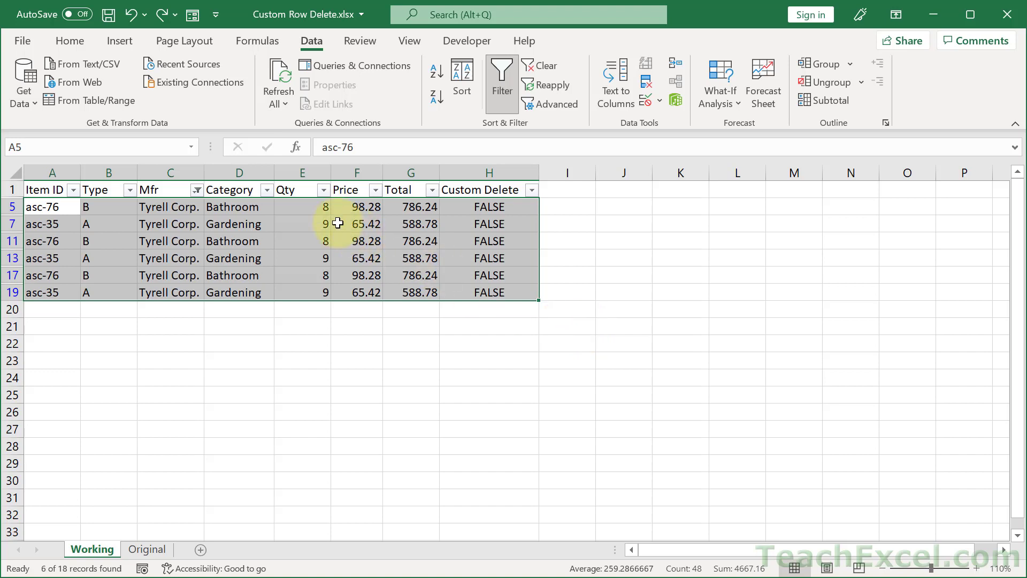
right_click(338, 223)
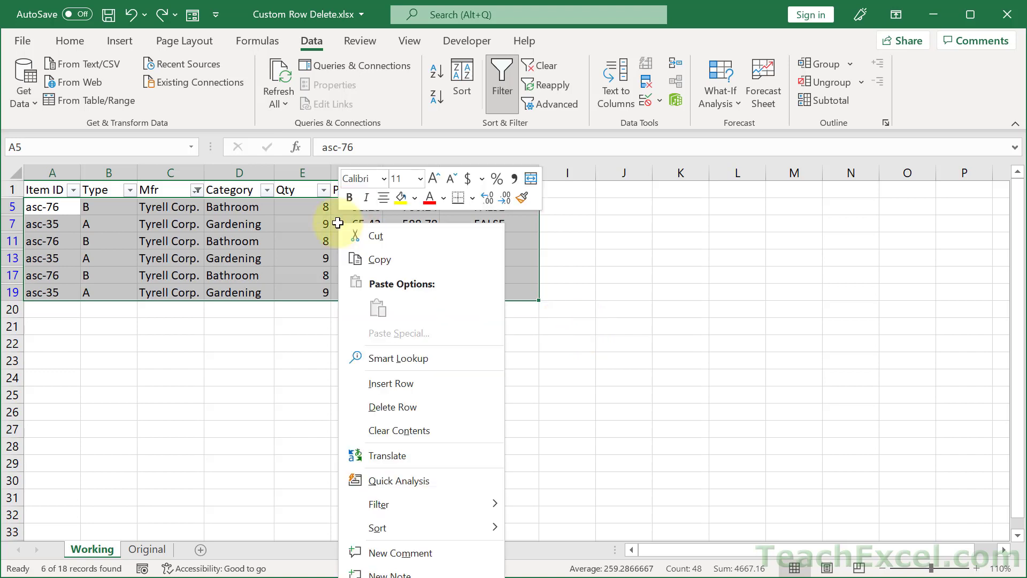
left_click(419, 411)
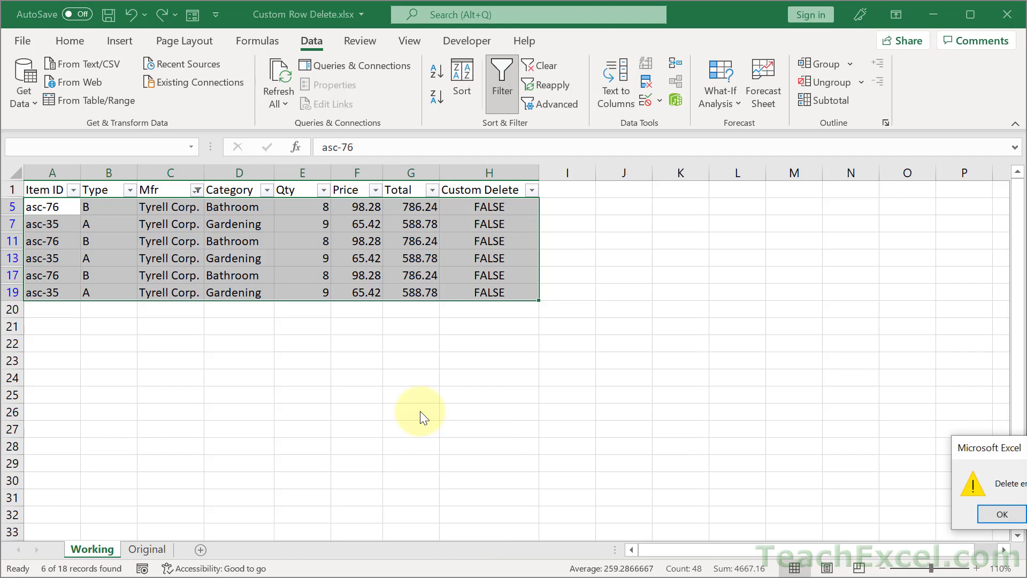
left_click_drag(1024, 453, 717, 342)
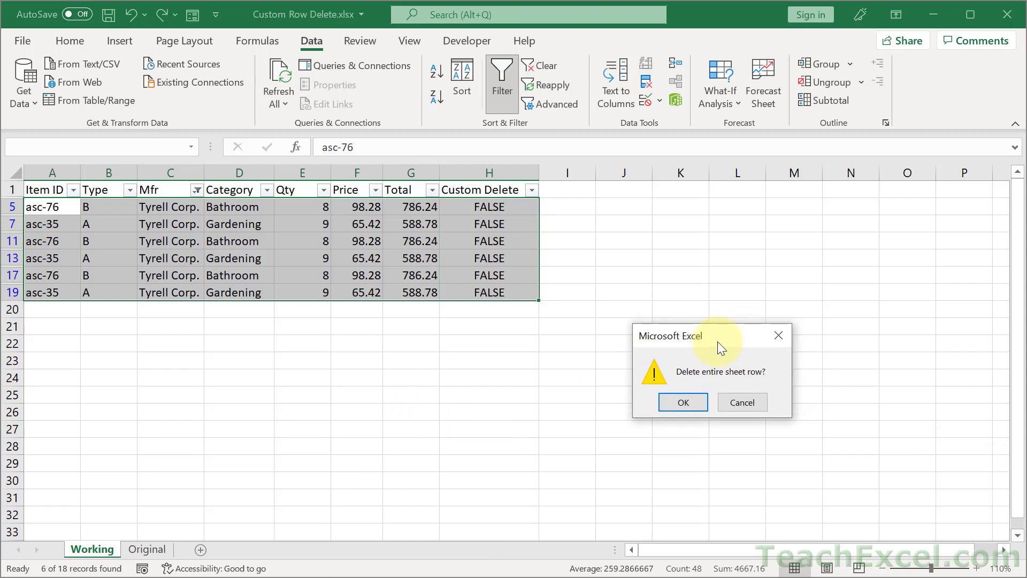
left_click(684, 403)
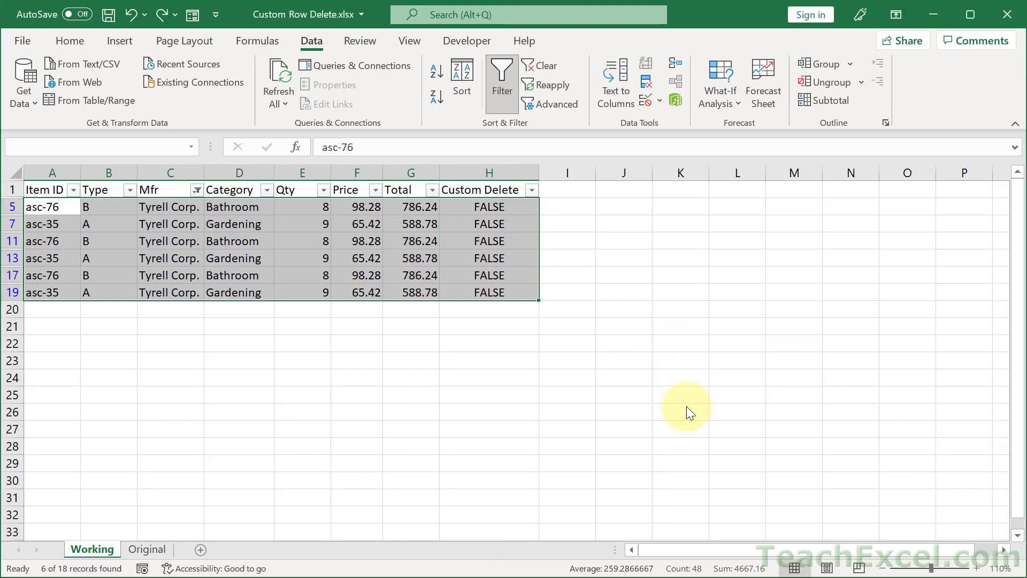
left_click(532, 68)
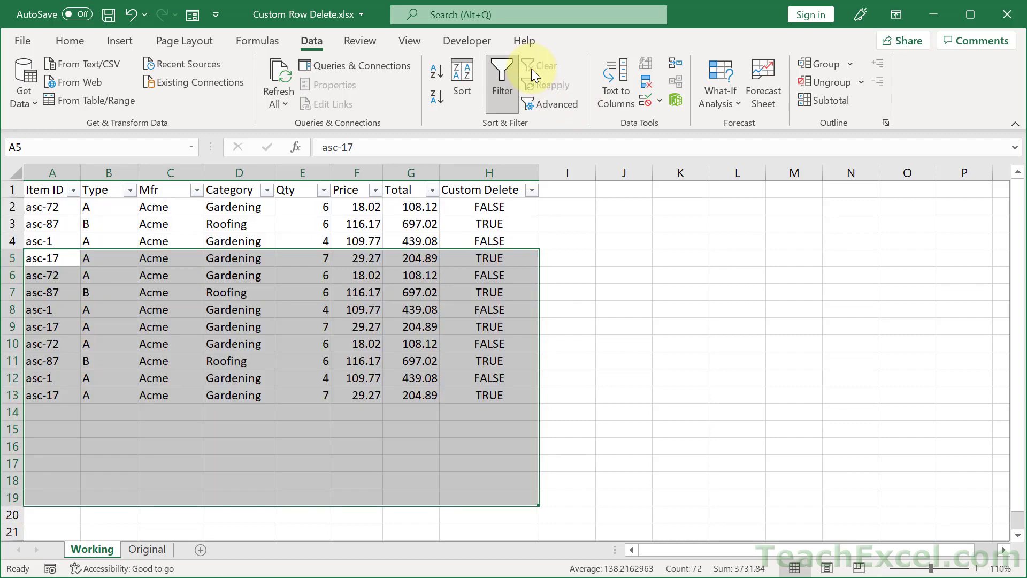
left_click(567, 223)
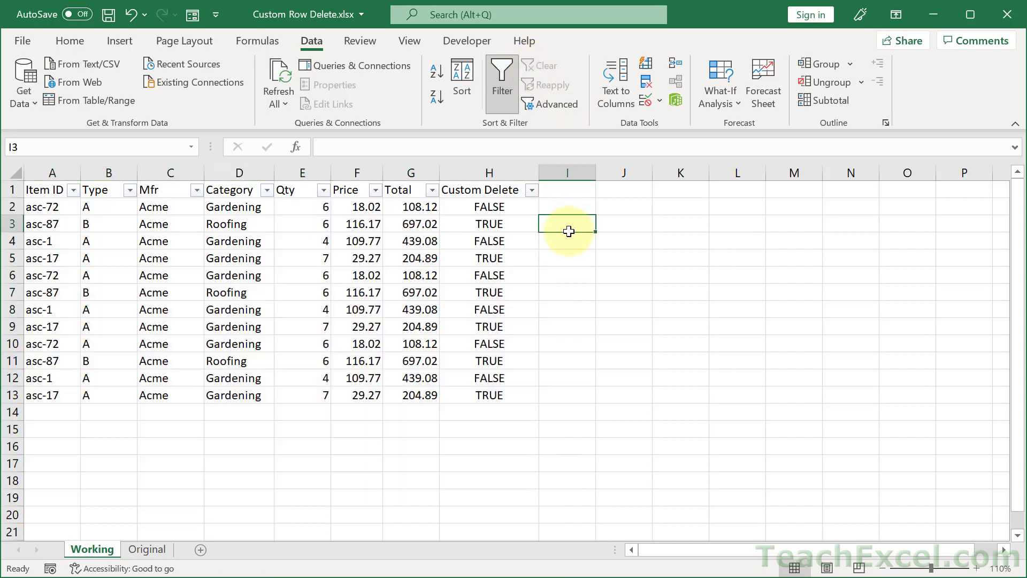
Review the Mfr filter choices, then filter Category to Roofing rows only.
left_click(197, 191)
left_click(40, 383)
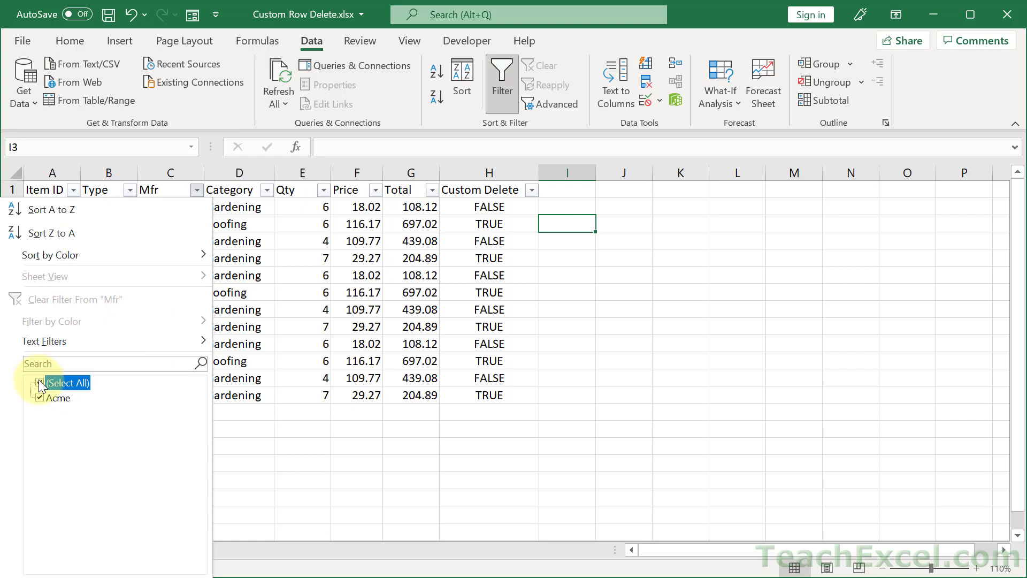
left_click(58, 398)
key("Escape")
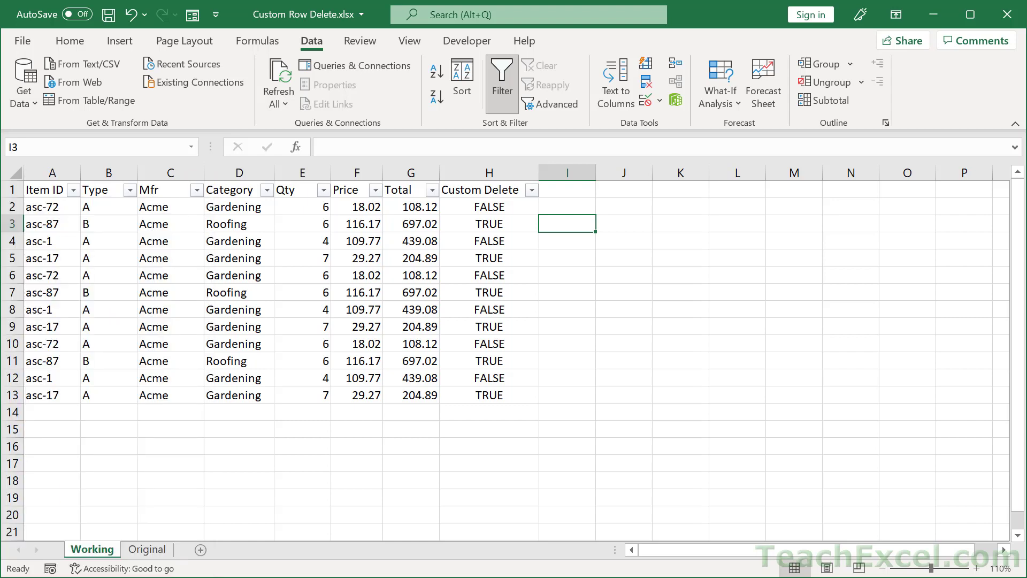
left_click(267, 192)
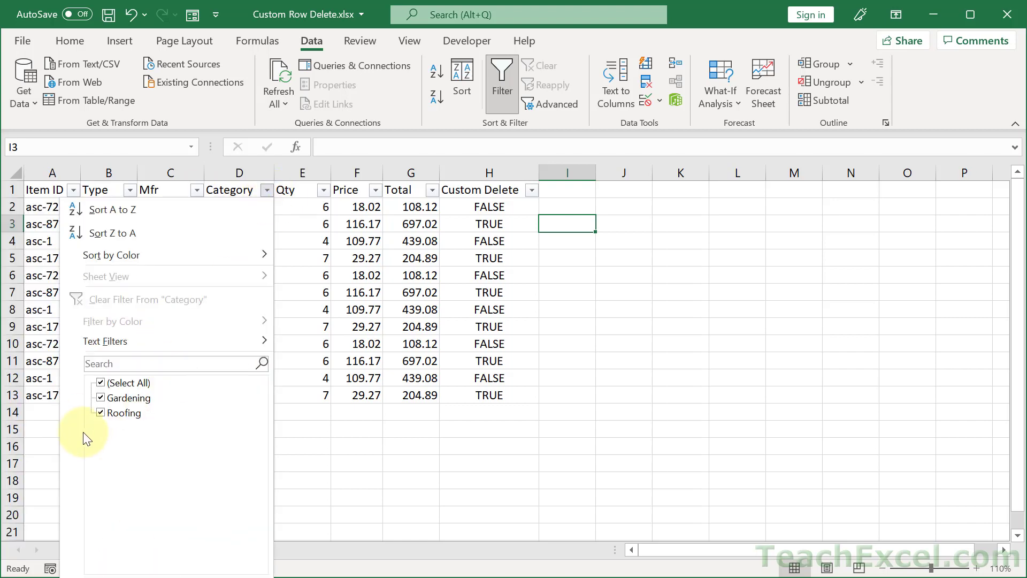
left_click(100, 397)
key("Return")
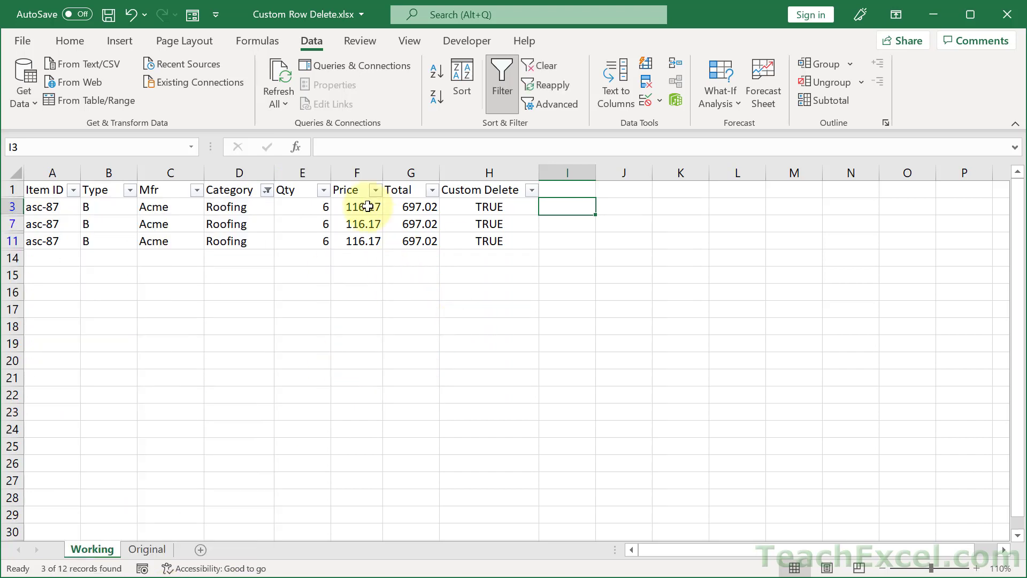
Set row 7's price to 250, try a Price greater-than-250 filter, then undo it.
left_click(363, 224)
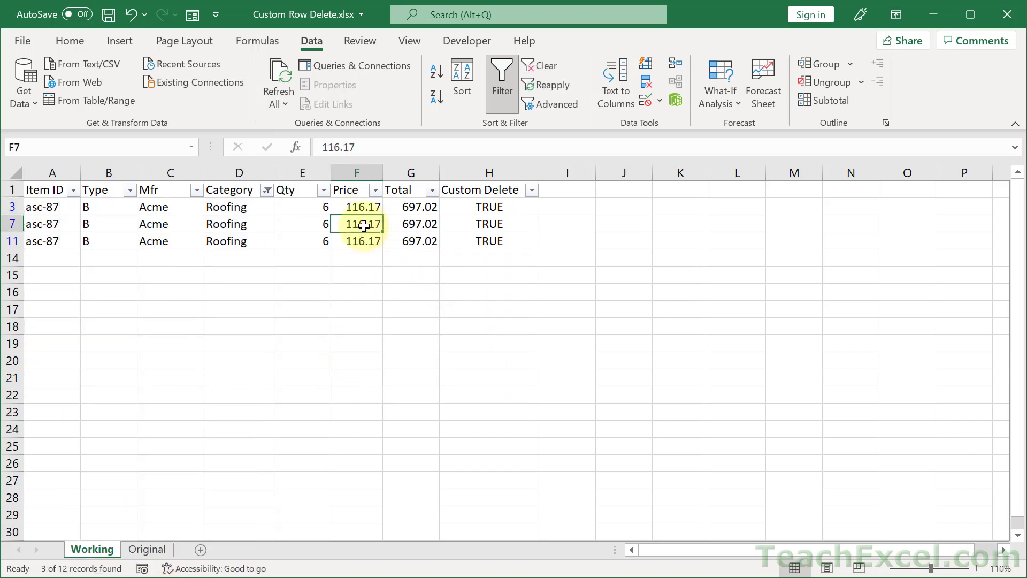
type("250")
key("ctrl+Return")
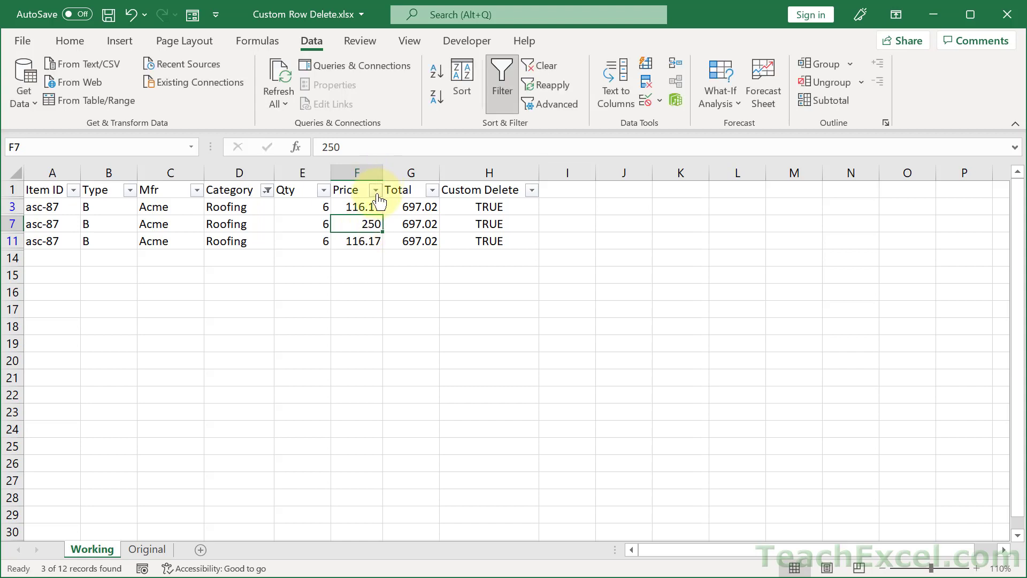
left_click(376, 190)
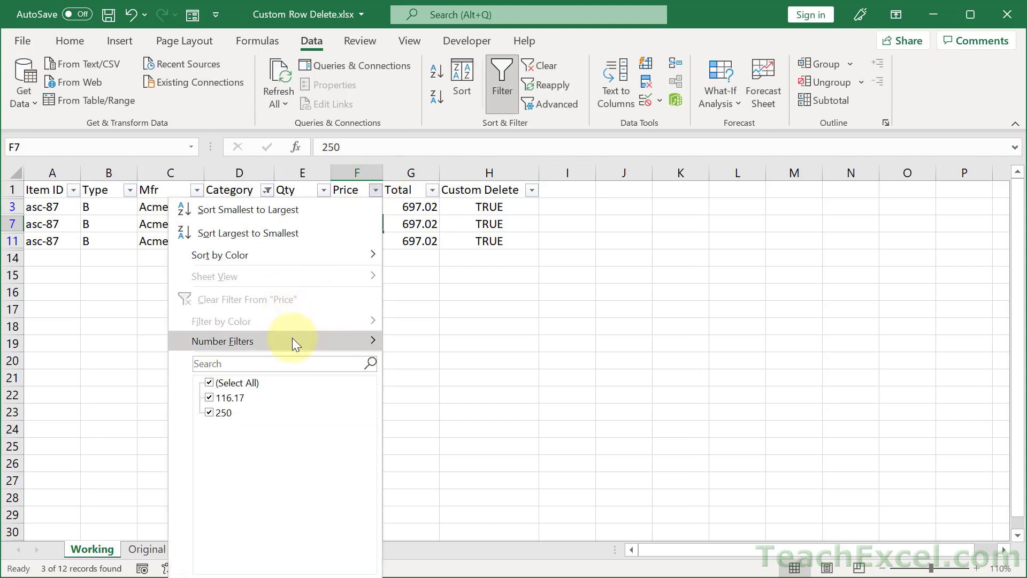
mouse_move(292, 341)
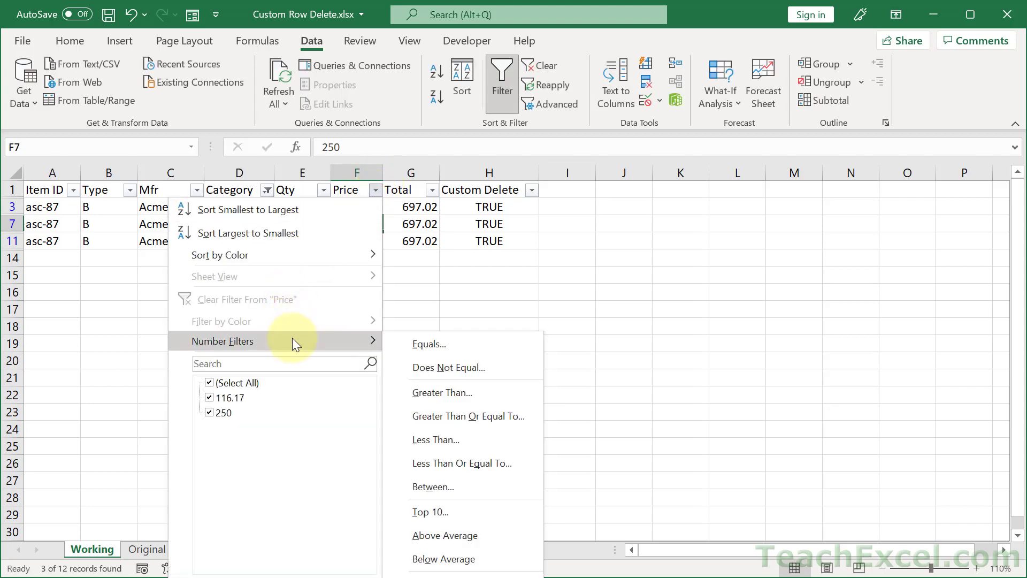
left_click(447, 391)
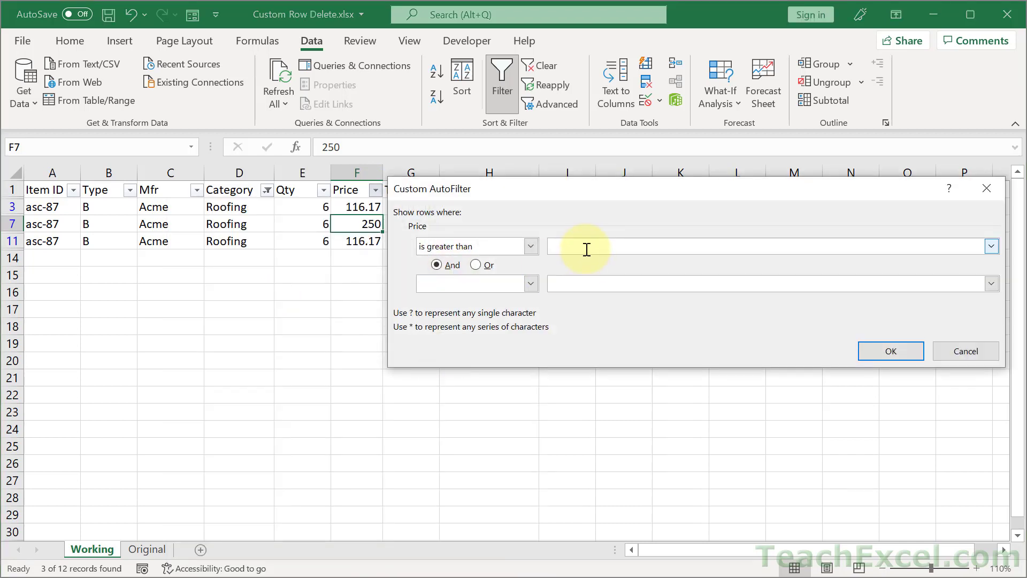
type("250")
left_click(891, 352)
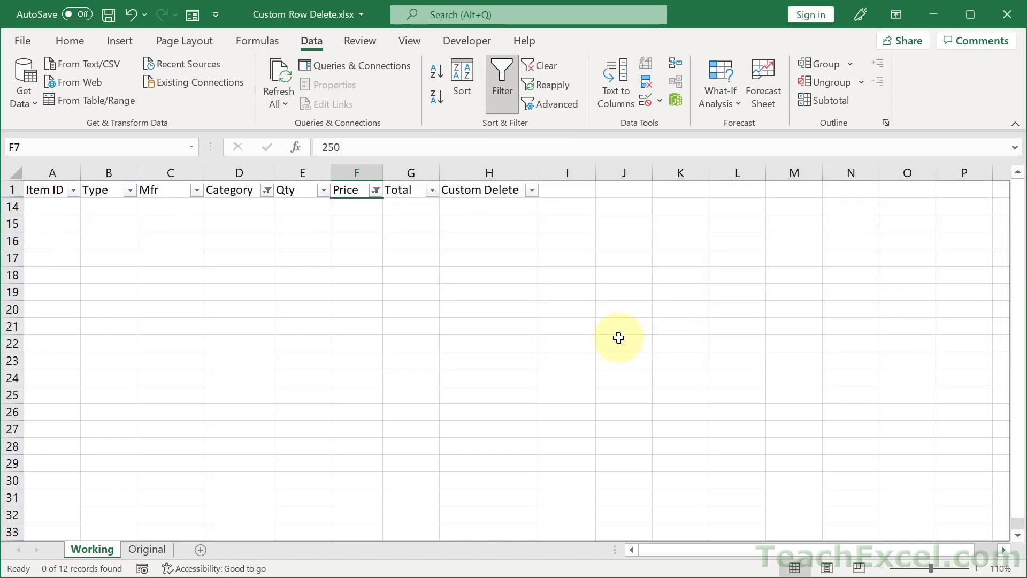
key("ctrl+z")
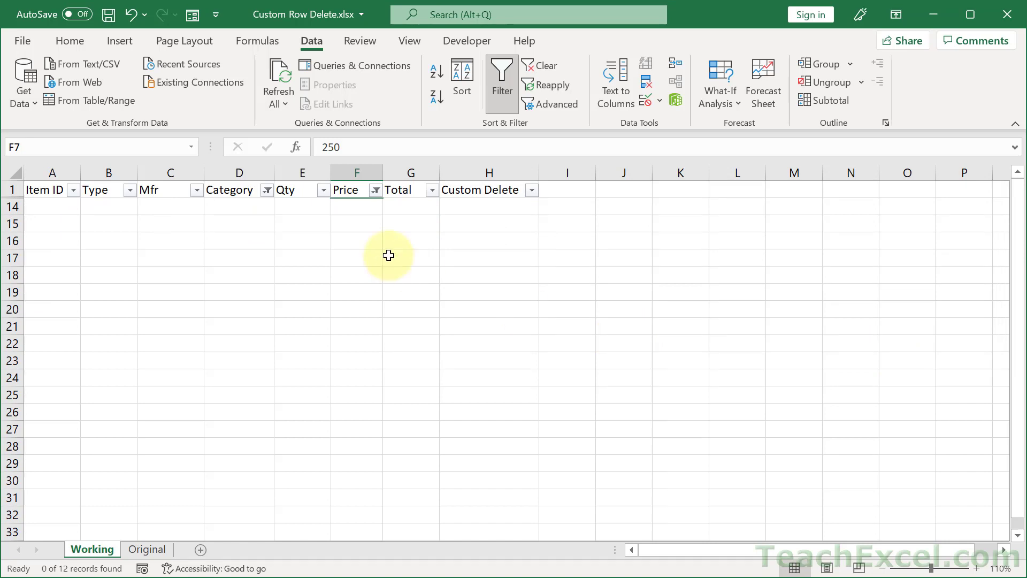
Filter Price to greater than or equal to 250, leaving only row 7.
left_click(376, 190)
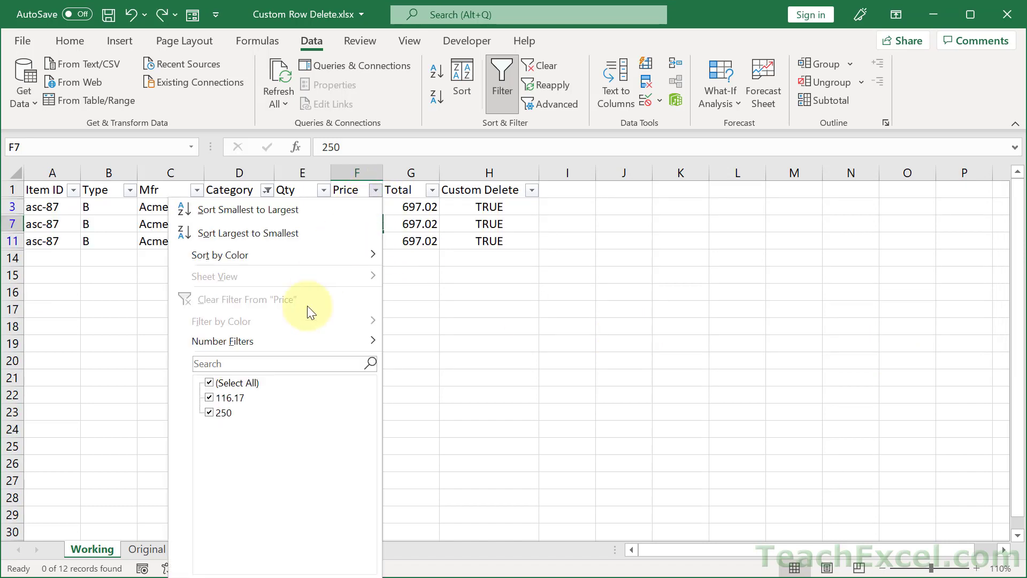
mouse_move(291, 345)
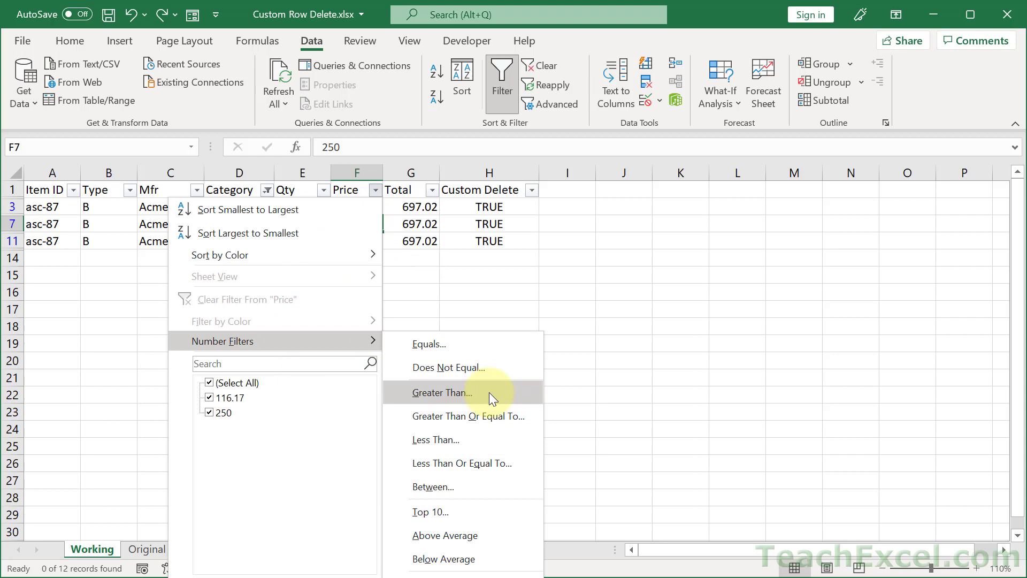
left_click(488, 409)
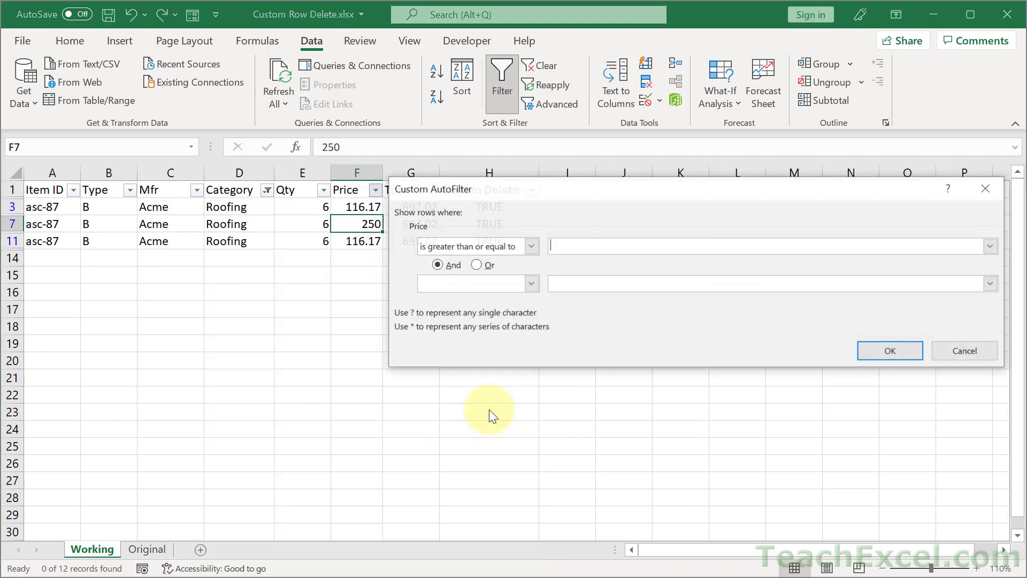
type("250")
key("Return")
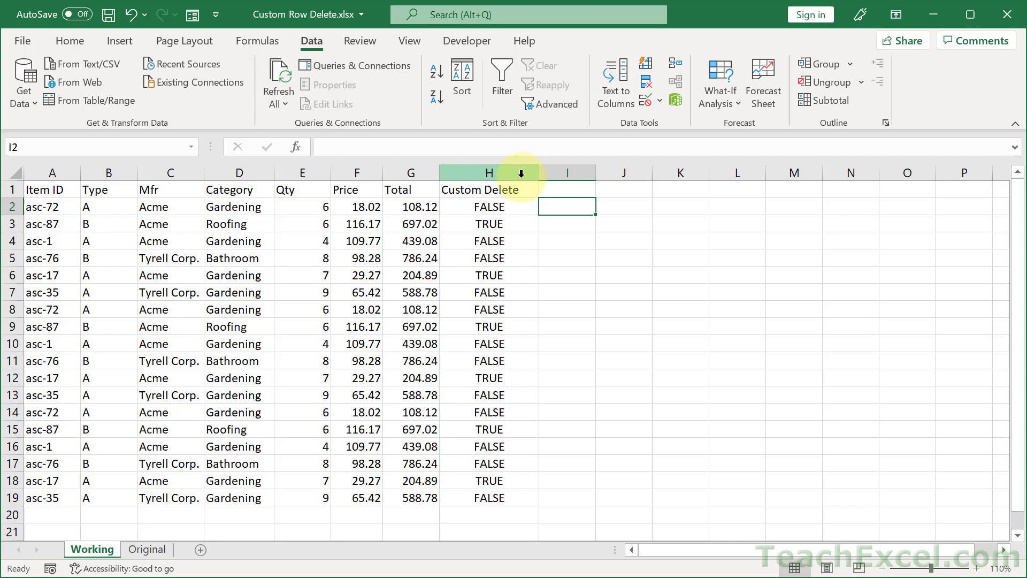
left_click(513, 164)
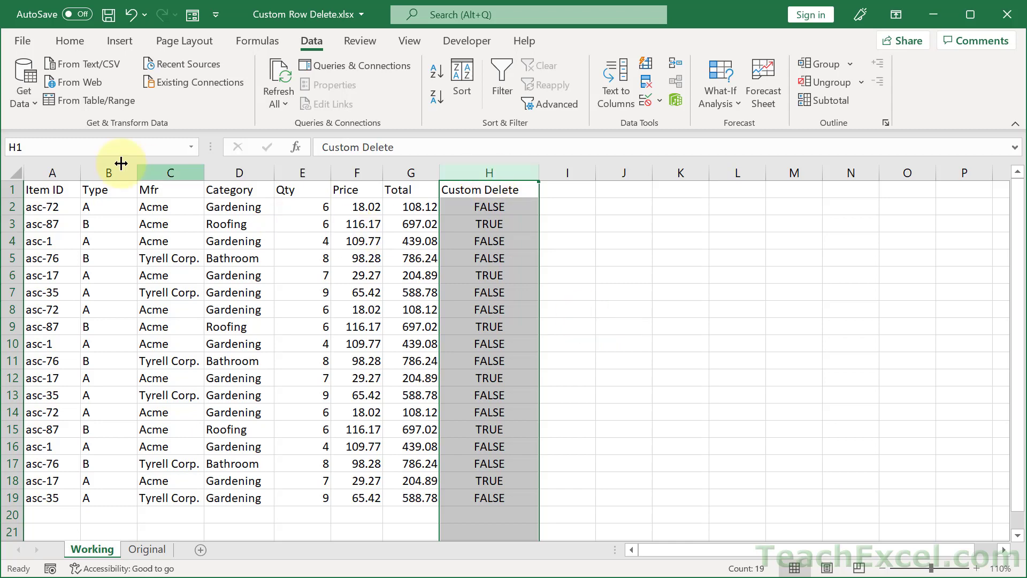
left_click_drag(40, 193, 414, 497)
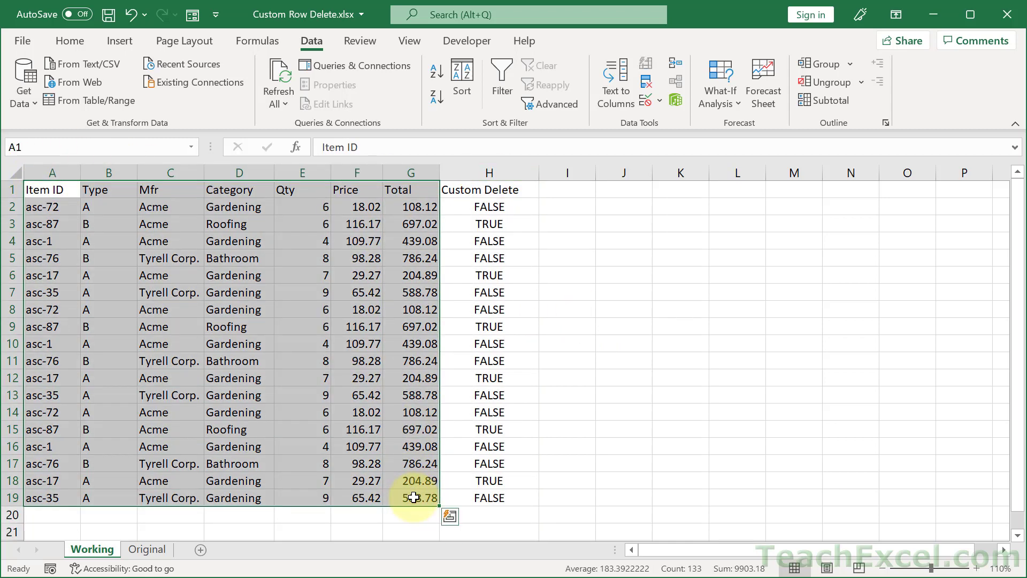
left_click(554, 206)
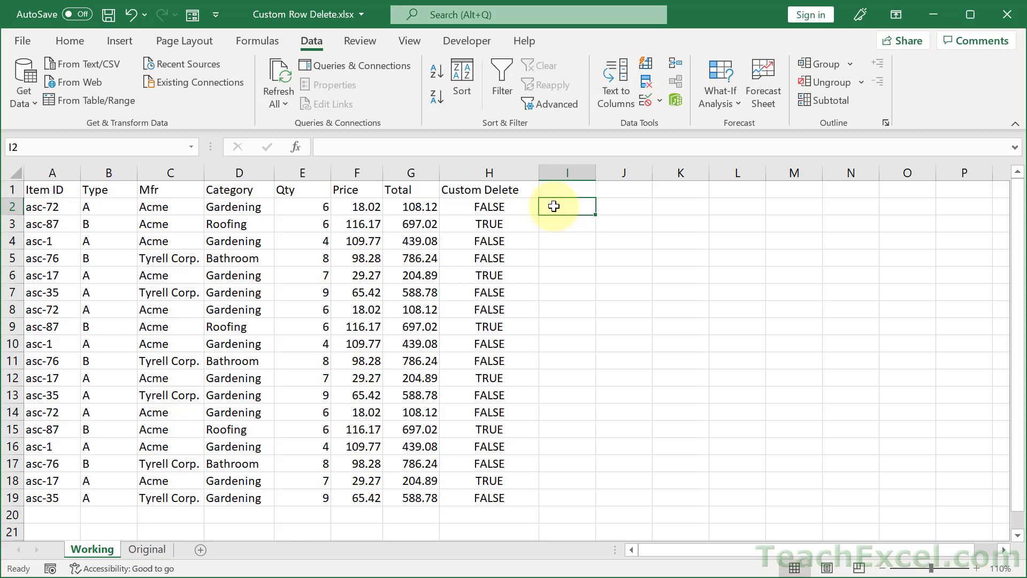
left_click(526, 224)
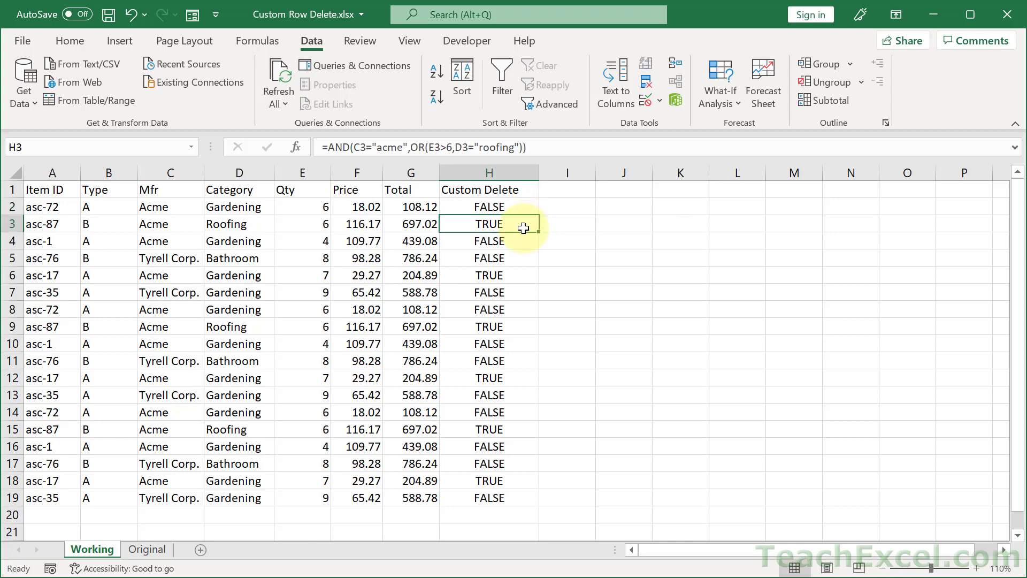
left_click(493, 240)
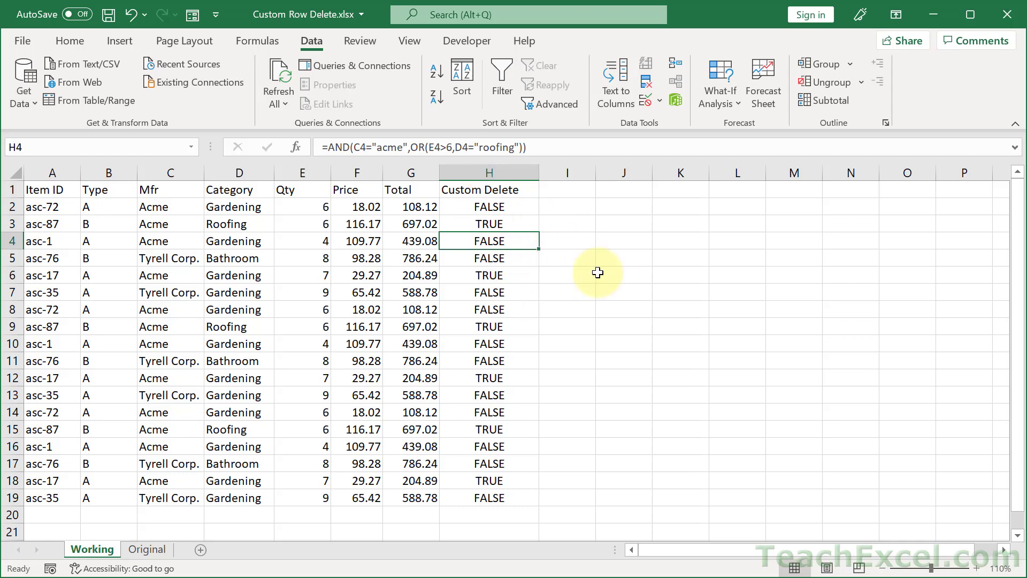
left_click(511, 204)
double_click(512, 204)
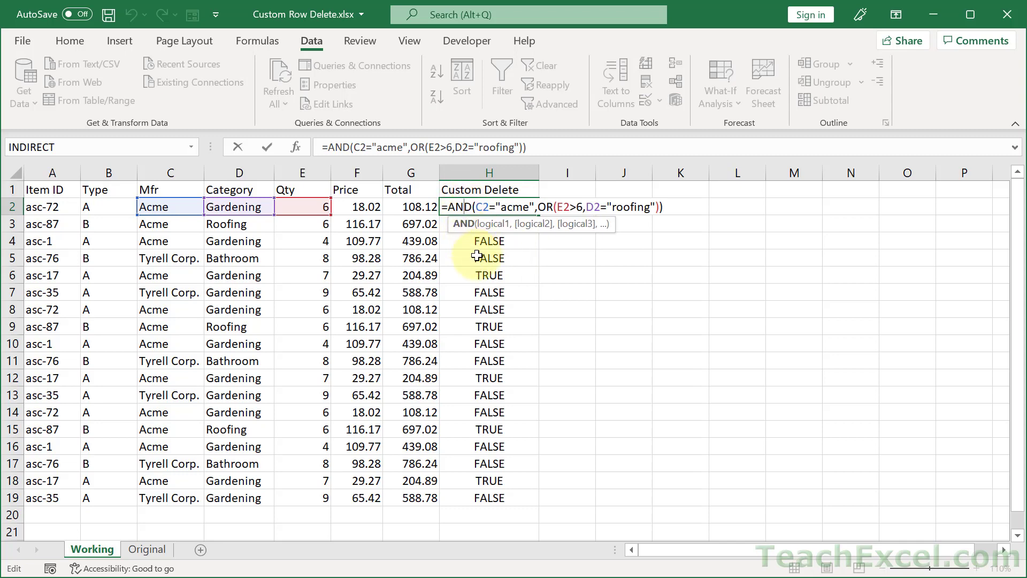
key("Right")
key("Right")
key("Right")
key("Right")
key("Right")
key("Right")
key("Right")
key("Right")
key("Right")
key("Right")
key("Right")
key("Right")
key("Right")
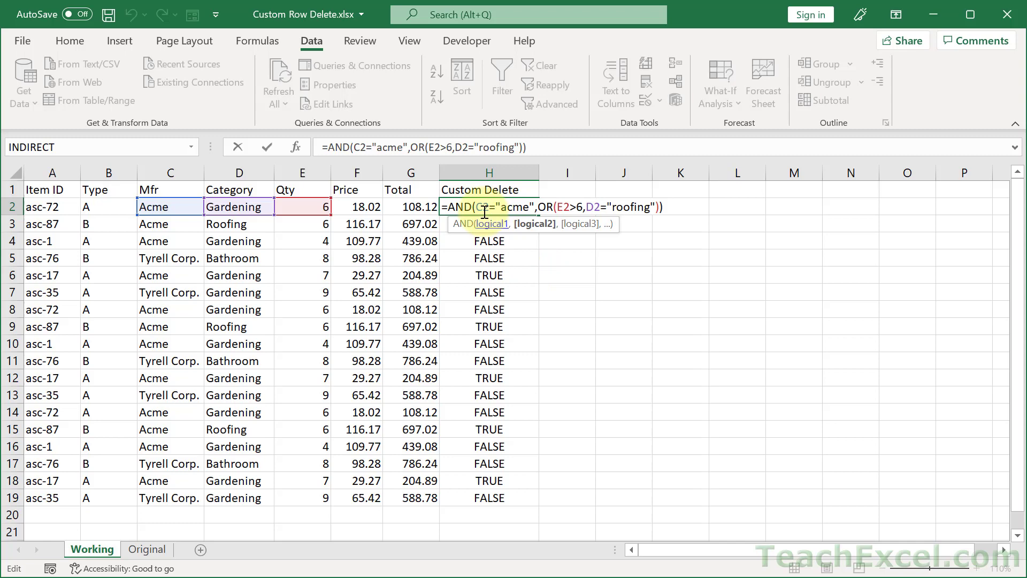
left_click_drag(476, 207, 534, 206)
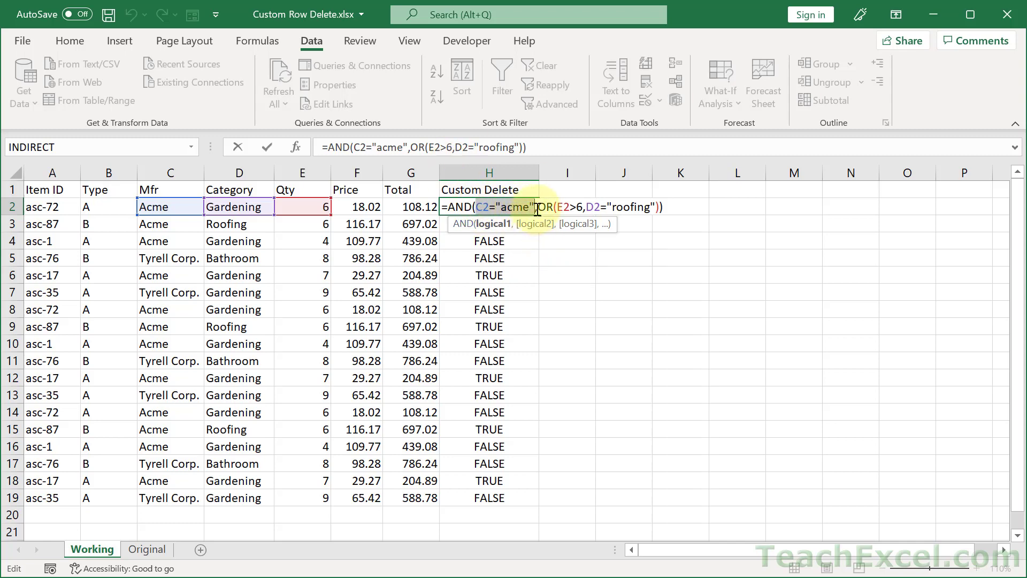
left_click_drag(538, 206, 659, 207)
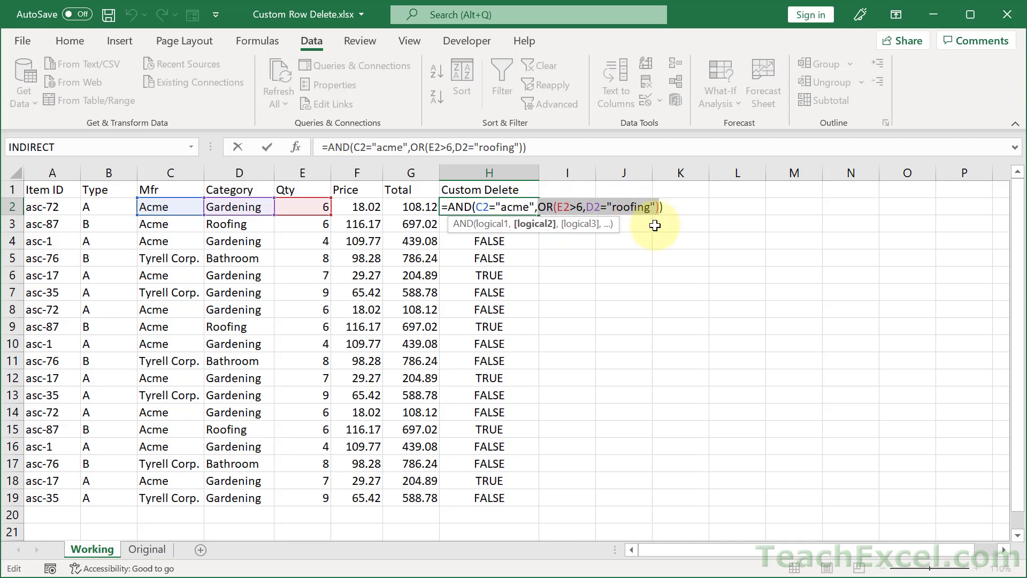
left_click(566, 207)
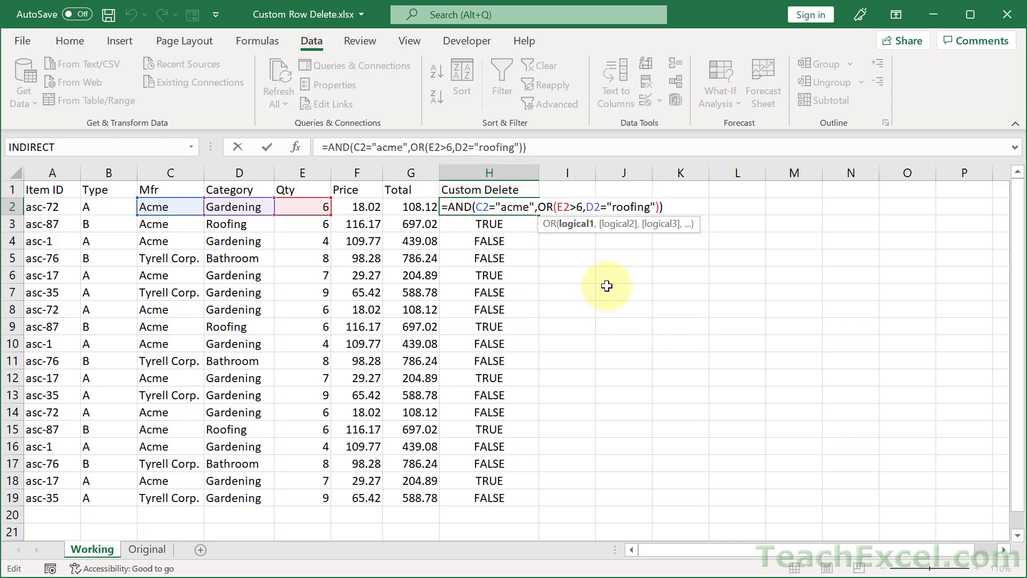
key("ctrl+Return")
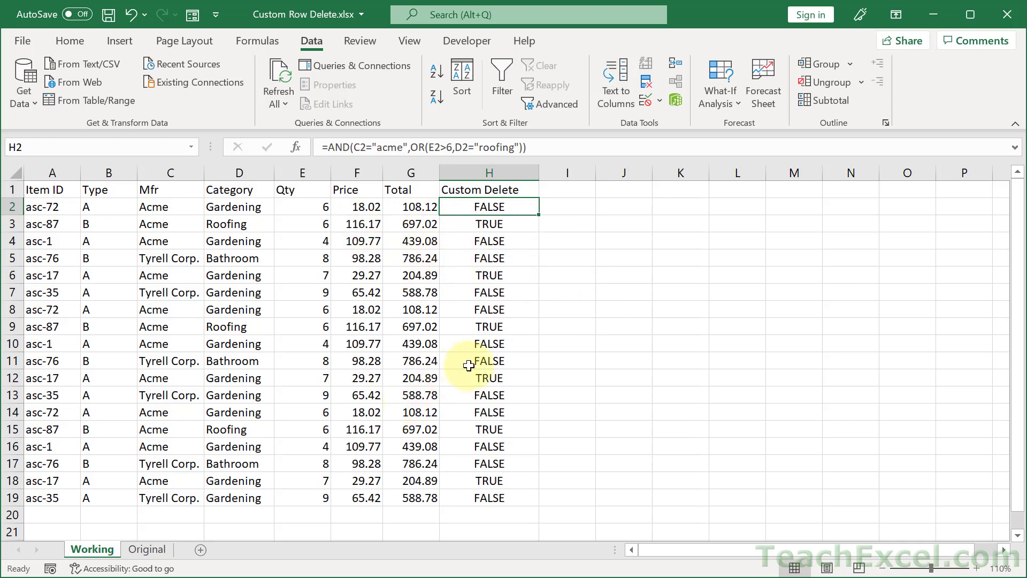
Turn on filtering and filter the Custom Delete column to TRUE only.
left_click(495, 92)
left_click(531, 191)
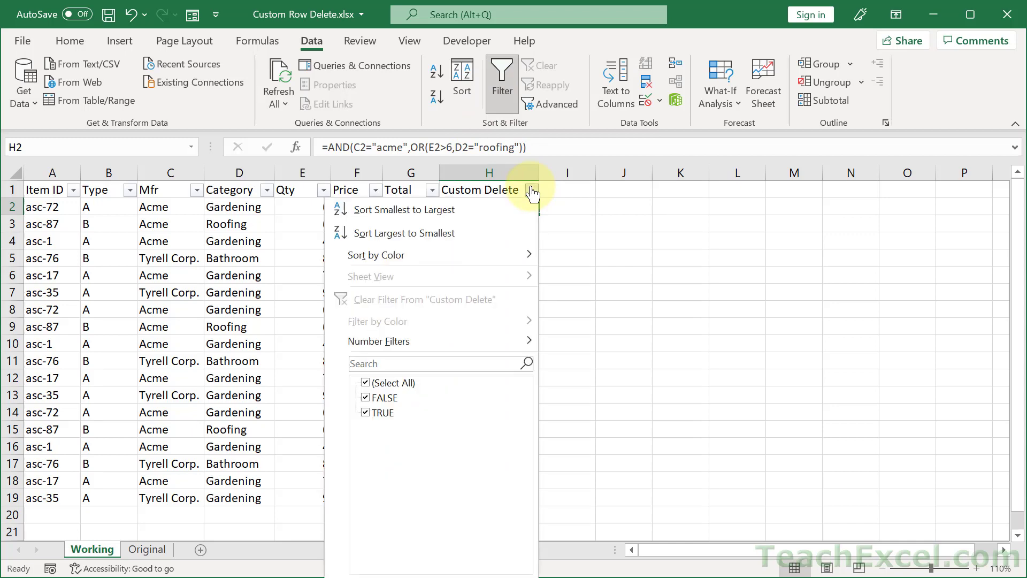
left_click(366, 383)
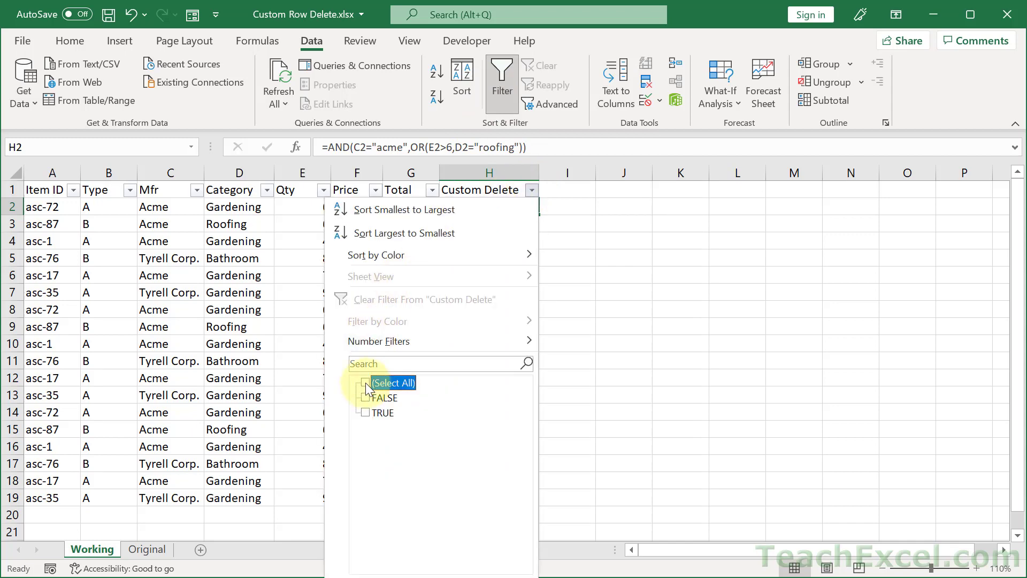
left_click(368, 412)
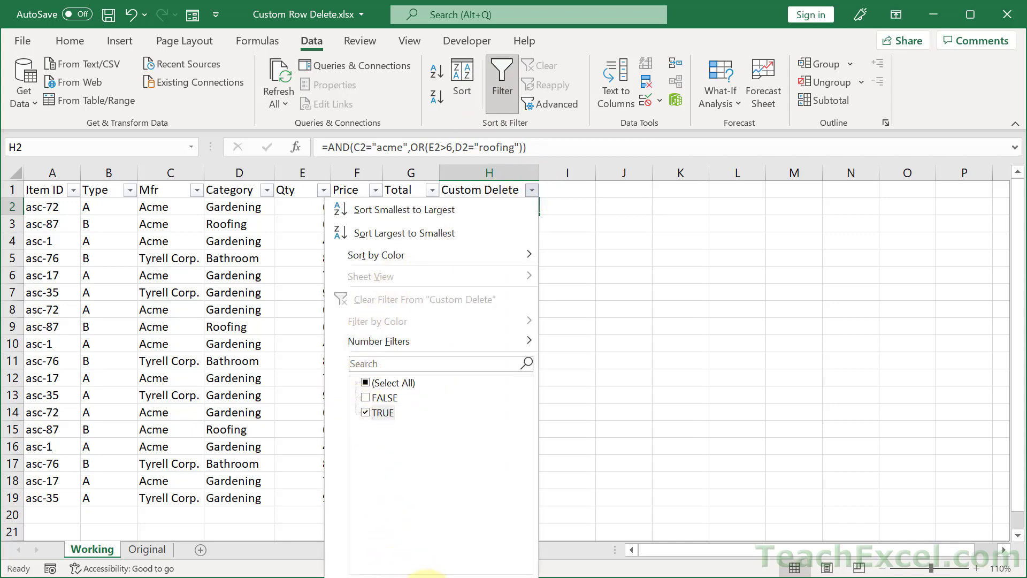
left_click(422, 570)
Delete the filtered TRUE rows as entire sheet rows and clear the filter.
left_click_drag(490, 292, 47, 210)
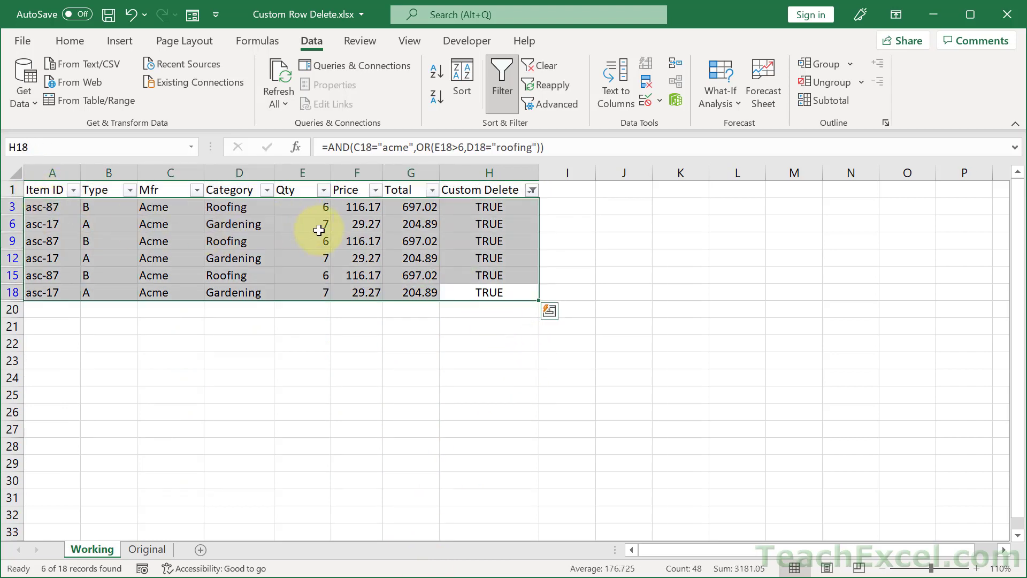
right_click(355, 227)
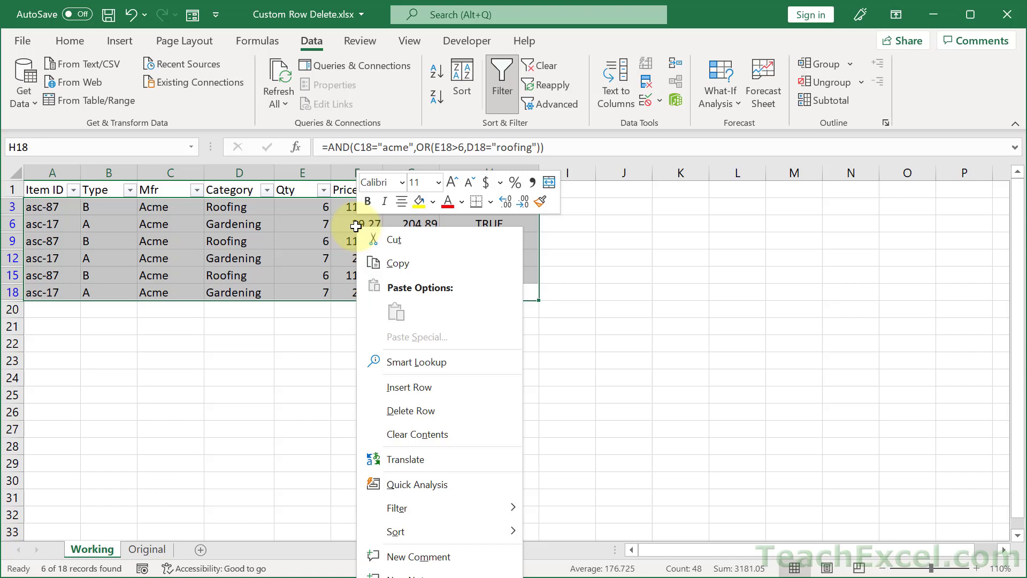
left_click(454, 410)
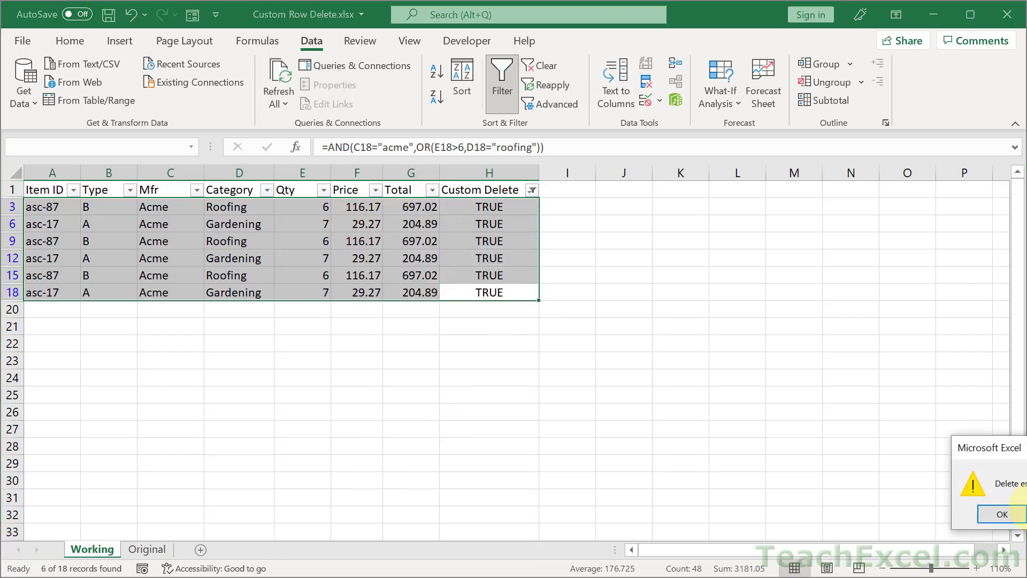
left_click(1000, 516)
left_click(541, 65)
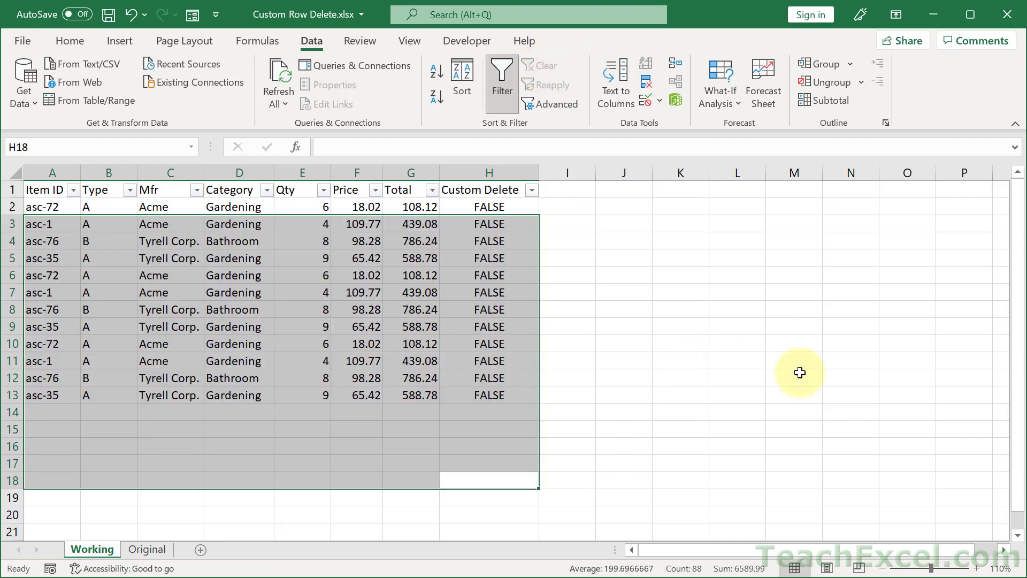
Undo the deletion to restore all rows and view the H2 formula.
key("ctrl+z")
key("ctrl+z")
key("ctrl+z")
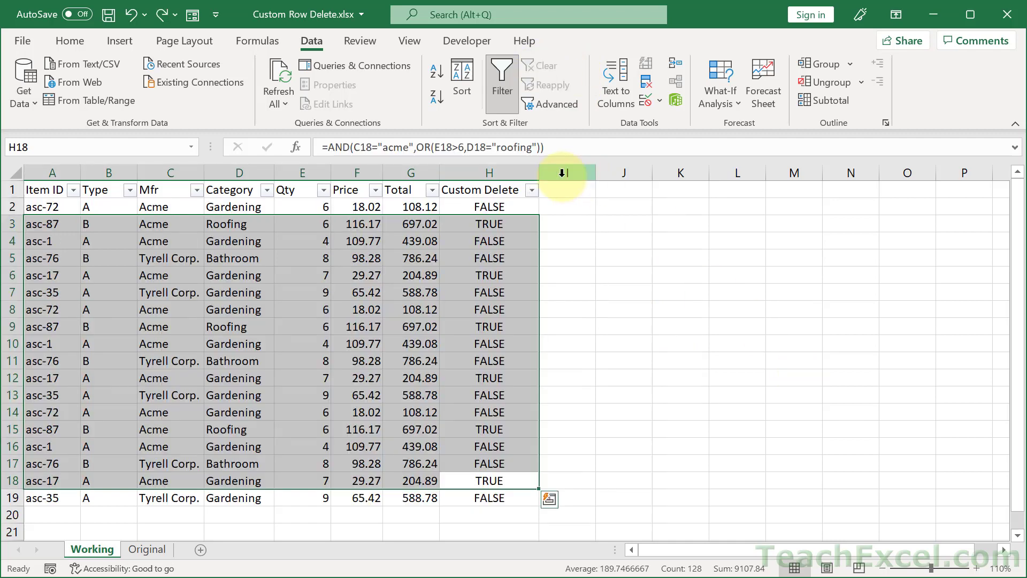
left_click(514, 207)
double_click(516, 207)
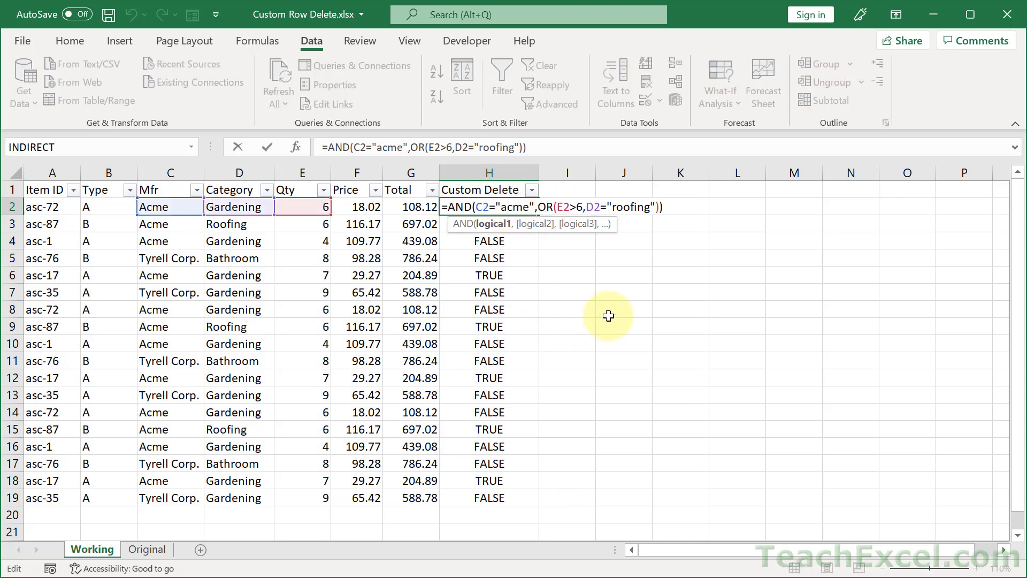
key("Escape")
Enter =AND(C2="acme",OR(D2="roofing",E2>6)) in cell I2.
left_click(567, 206)
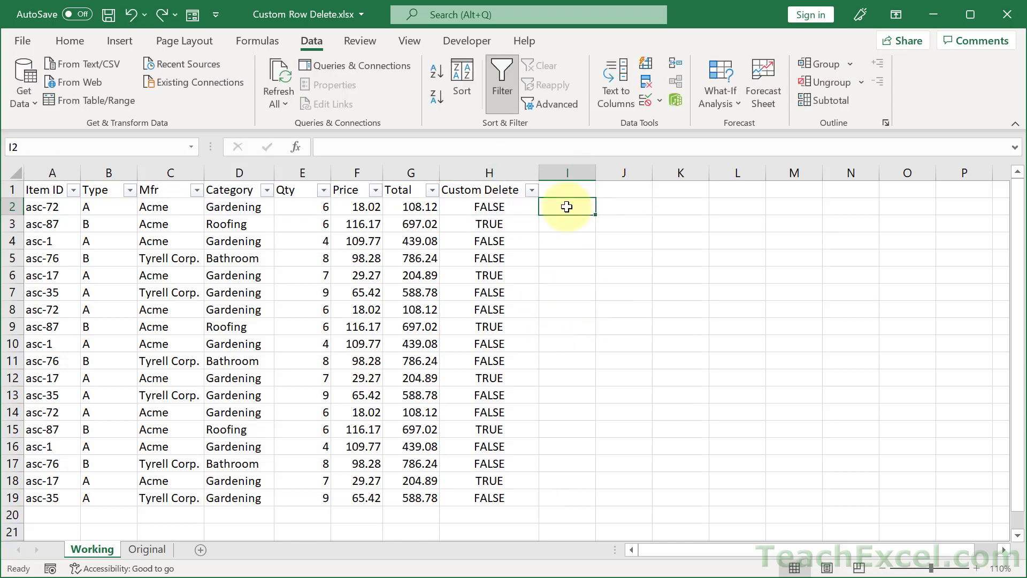
type("=and")
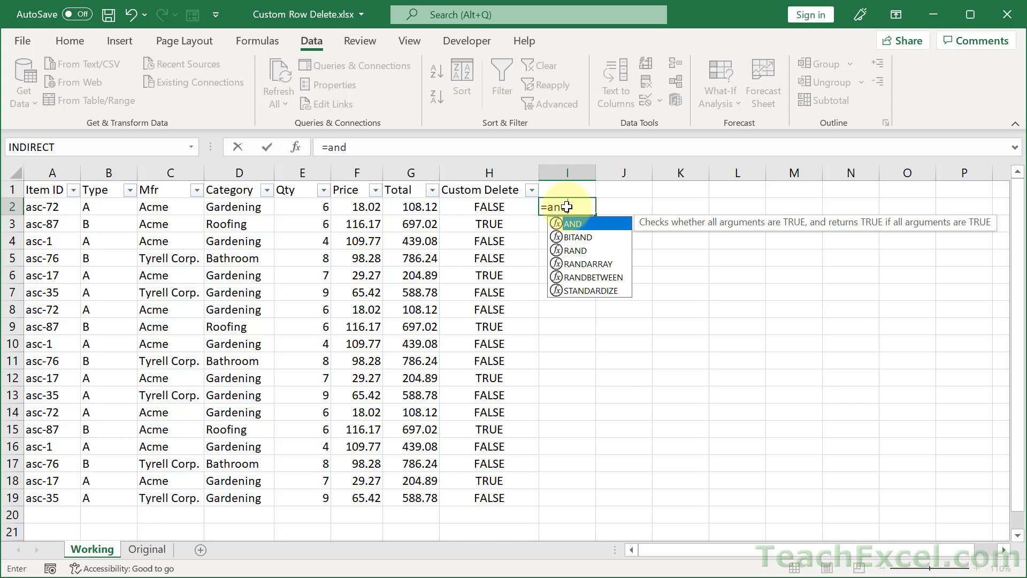
type("(")
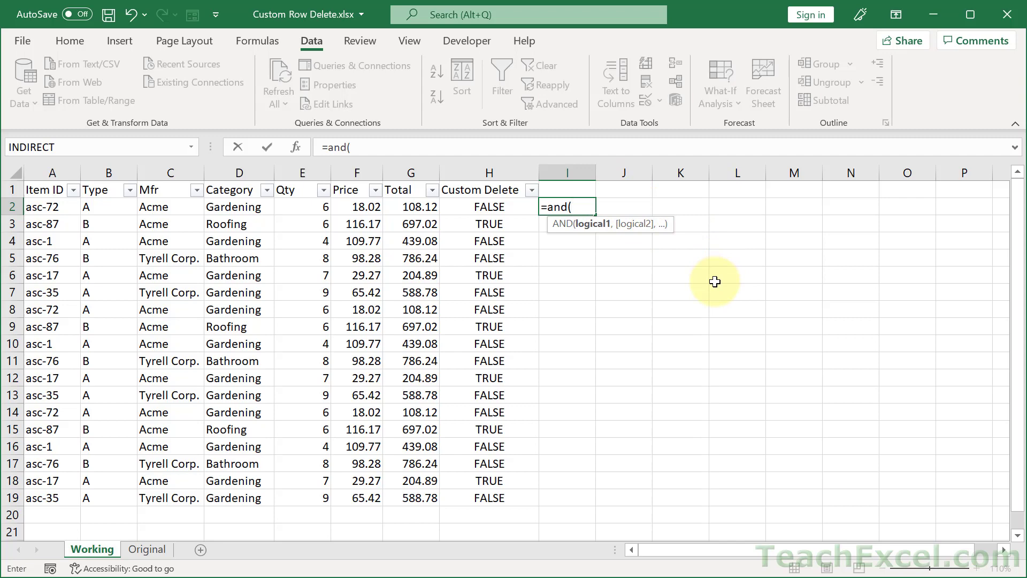
left_click(166, 208)
type("=\"ac")
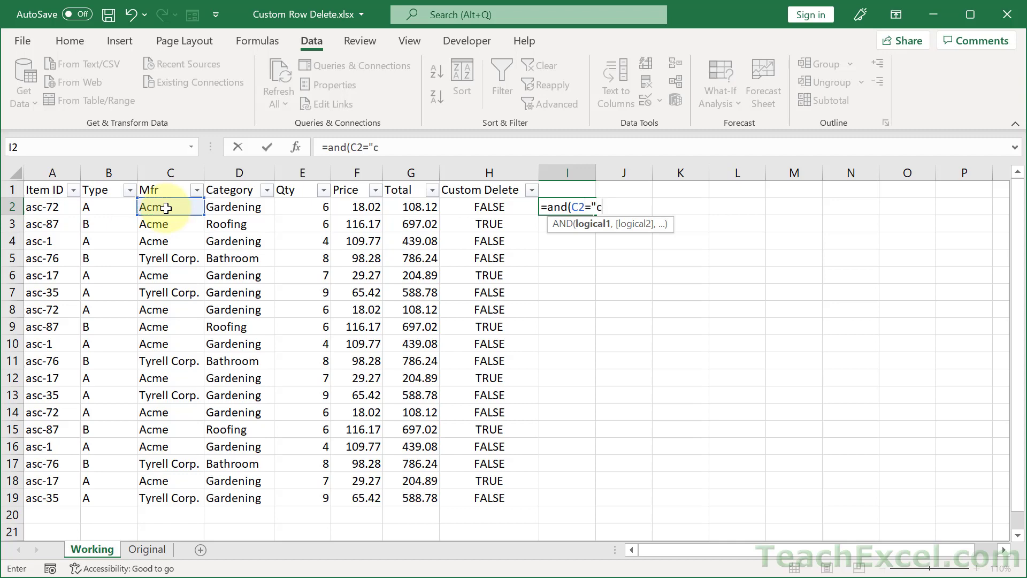
type("me\",")
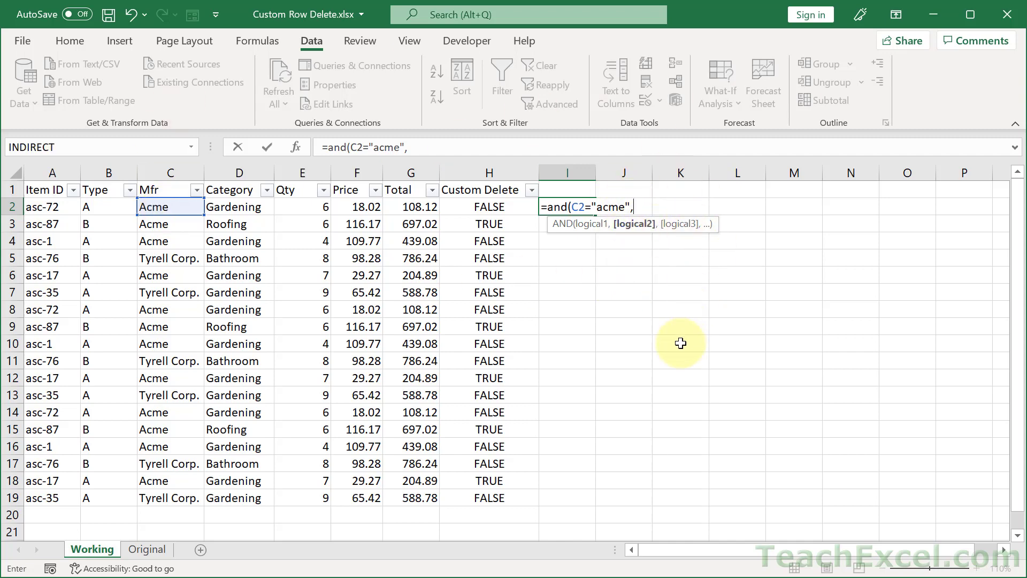
type("or(")
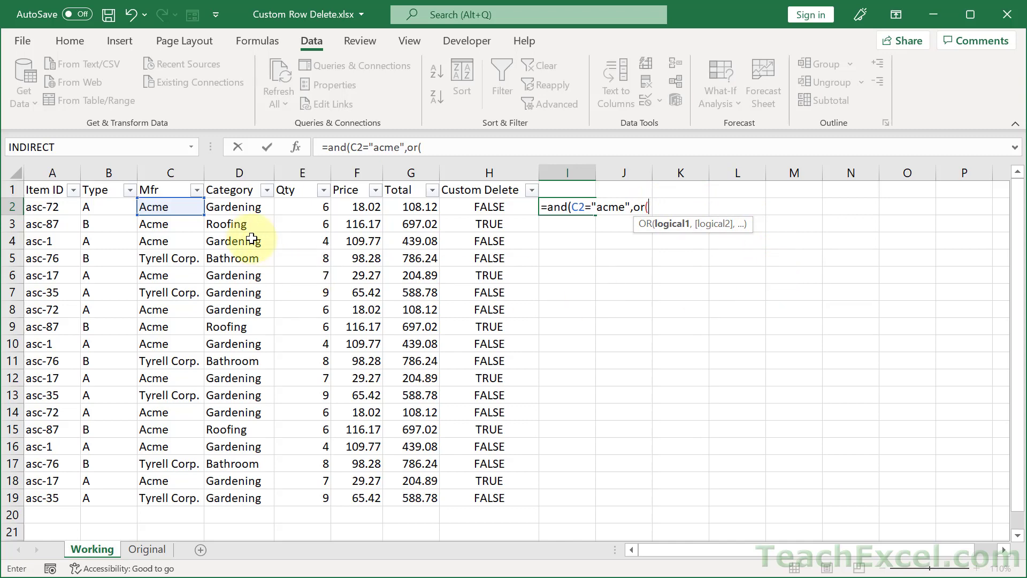
left_click(247, 208)
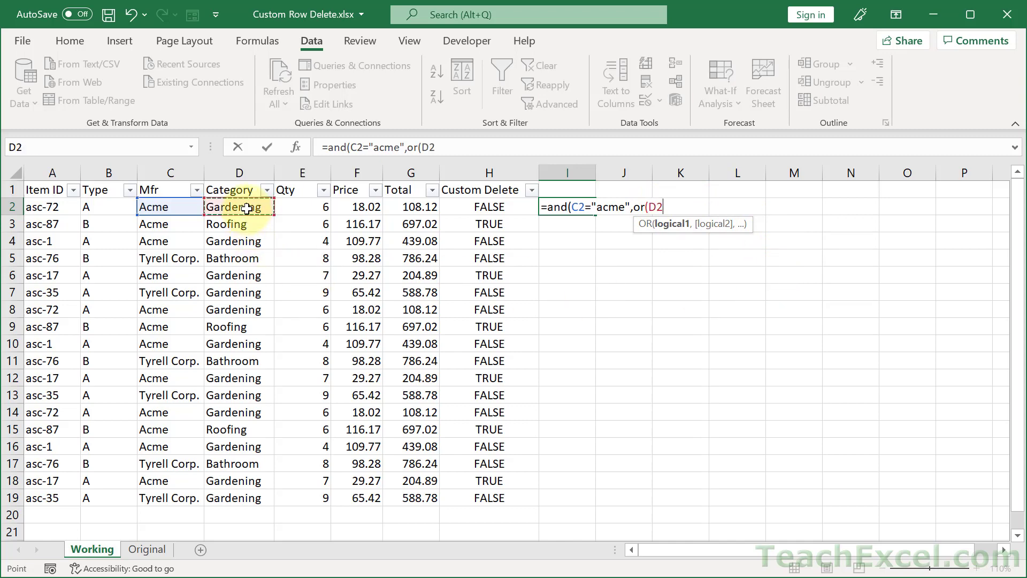
type("=\"roofing\",")
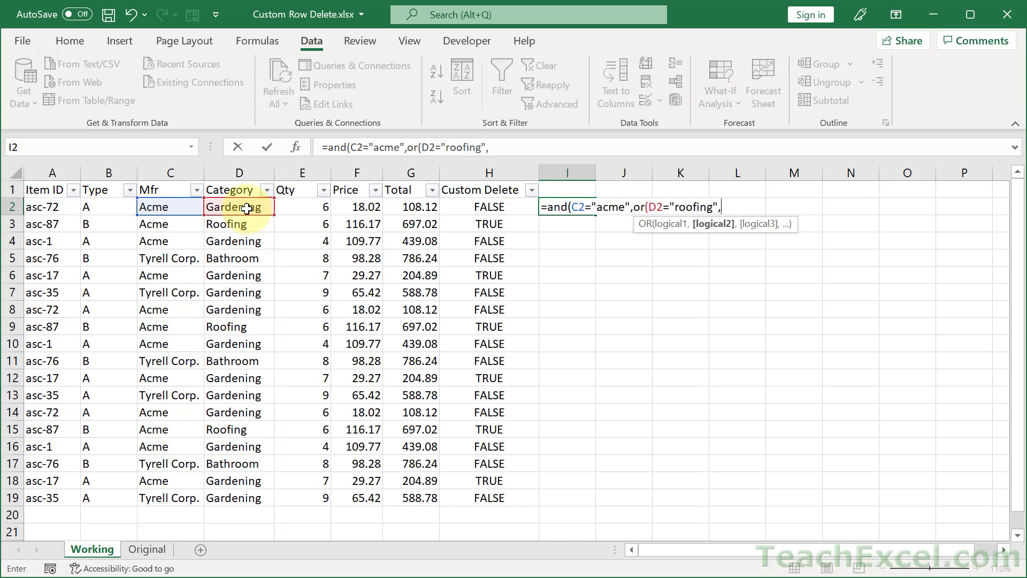
left_click(291, 207)
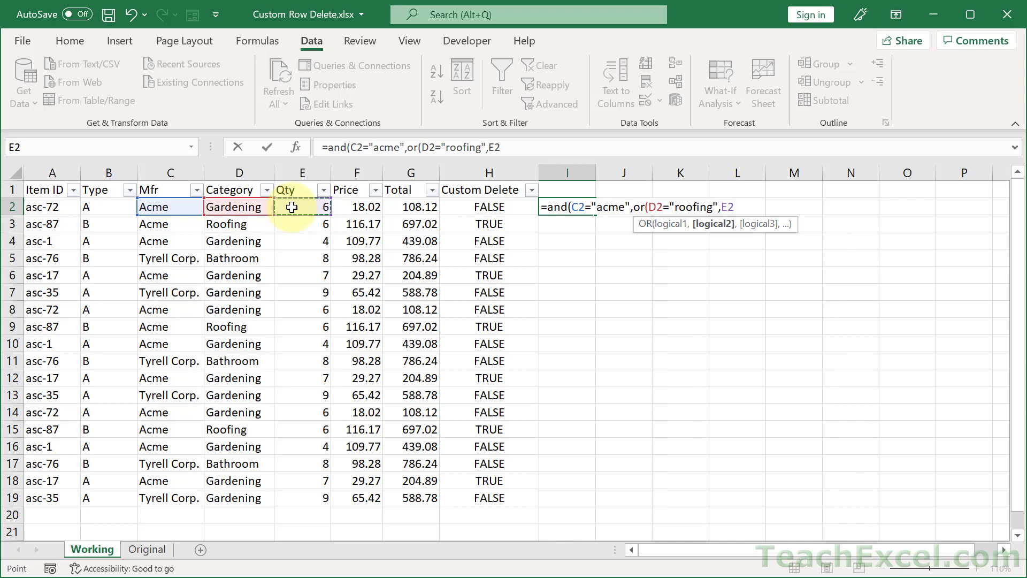
type(">6))")
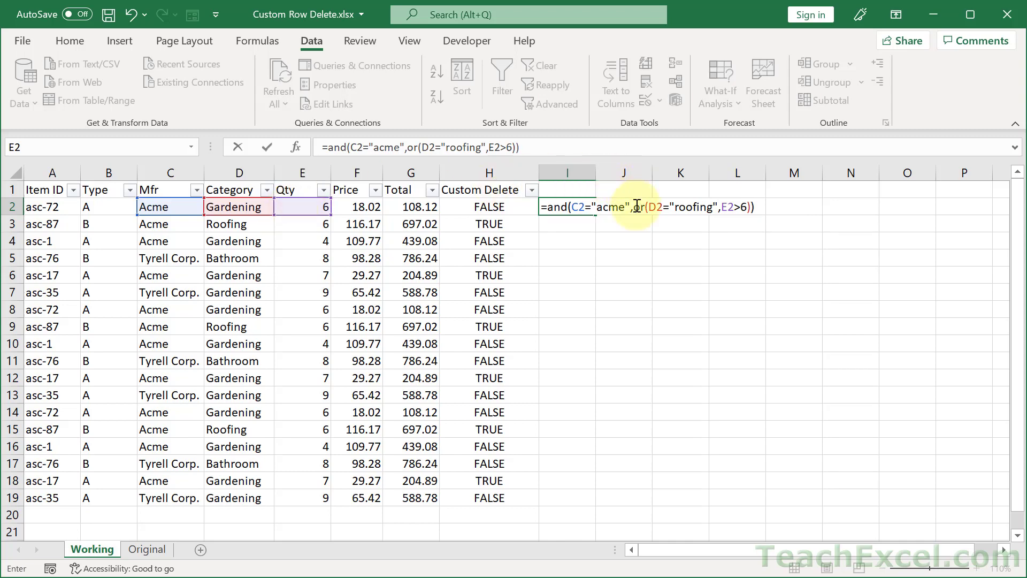
left_click_drag(634, 206, 750, 206)
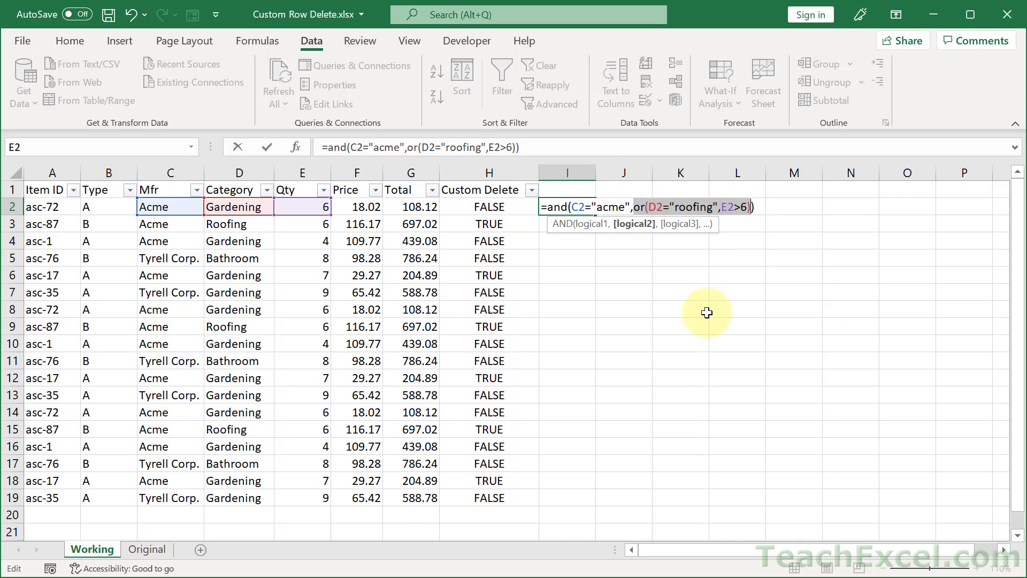
key("Return")
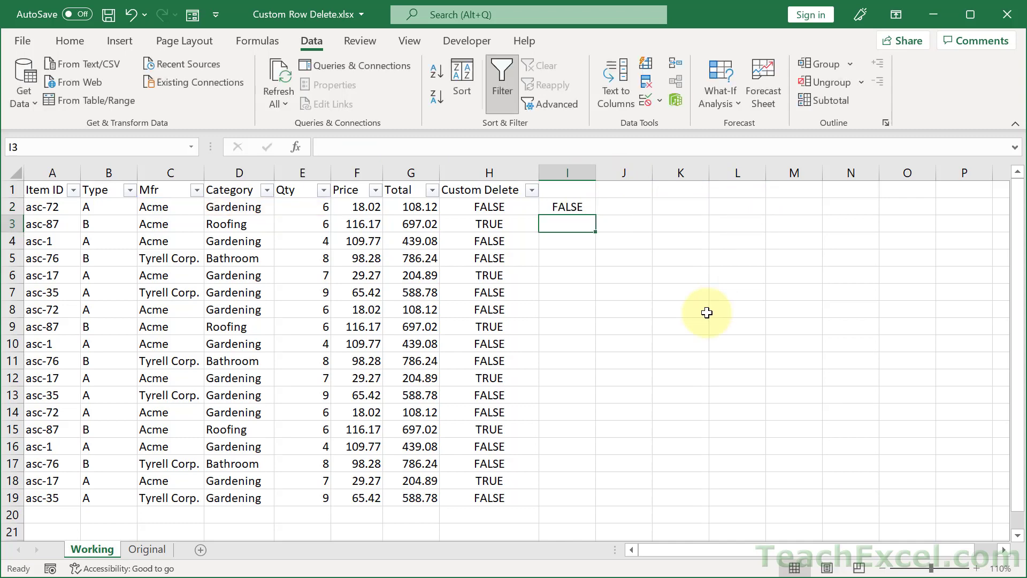
Fill the I2 formula down to I19, switch filtering off, and select column I.
left_click(573, 202)
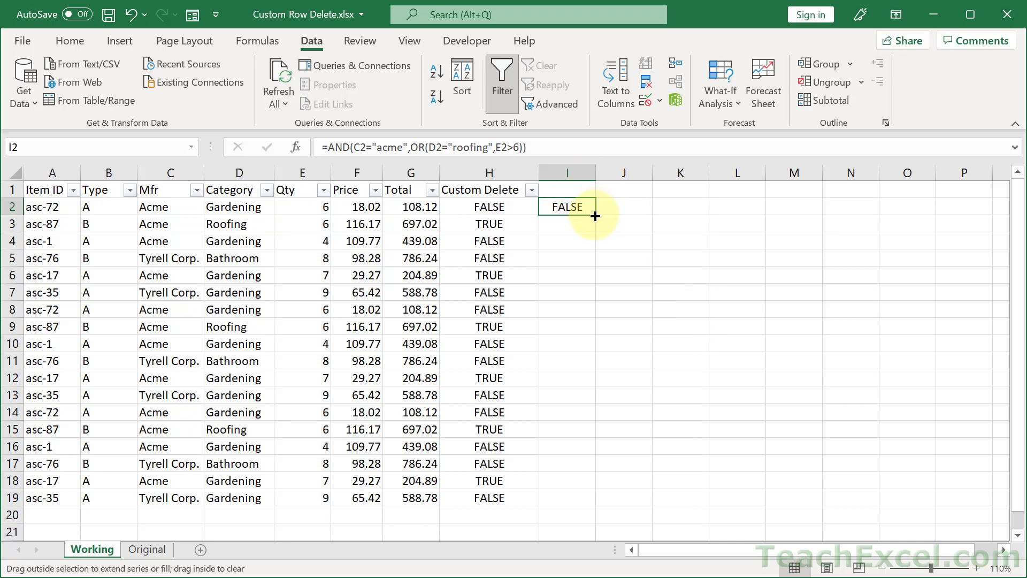
double_click(595, 214)
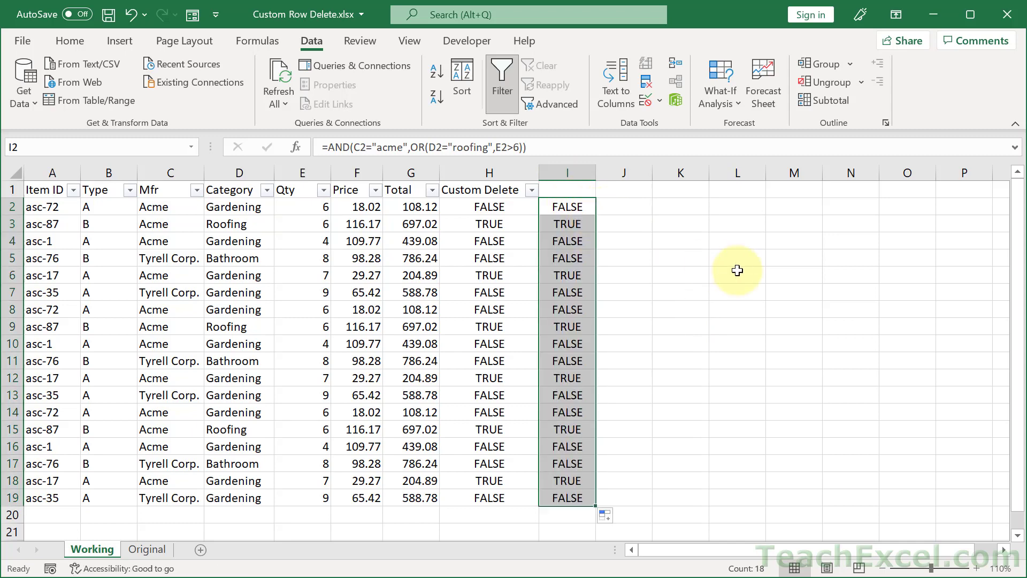
left_click(677, 228)
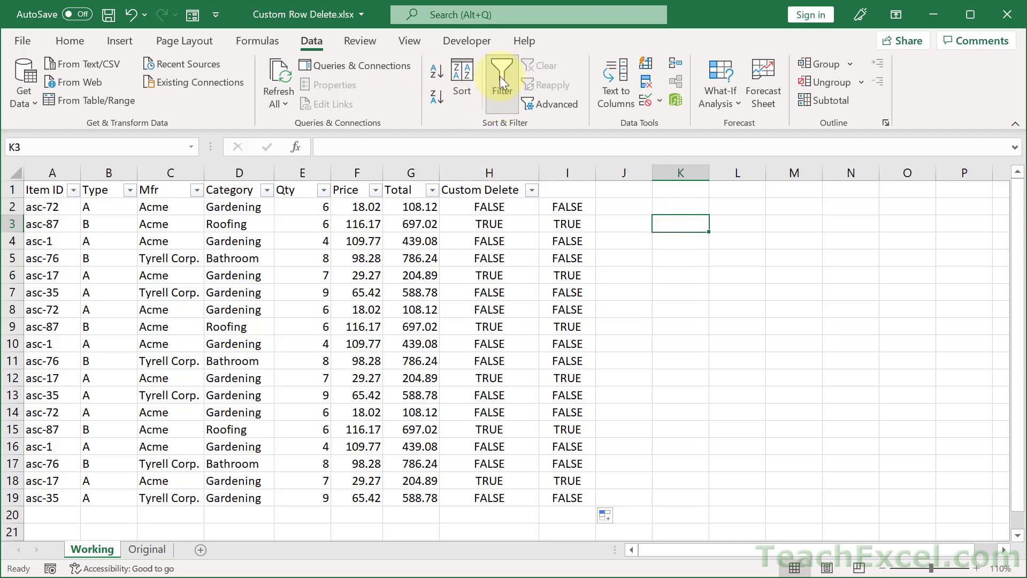
left_click(456, 316)
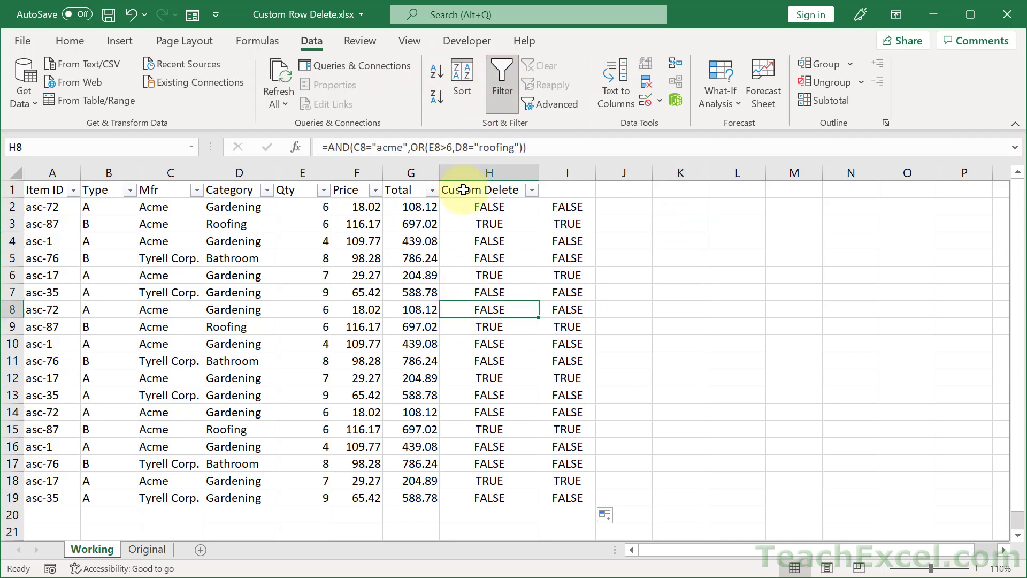
left_click(500, 75)
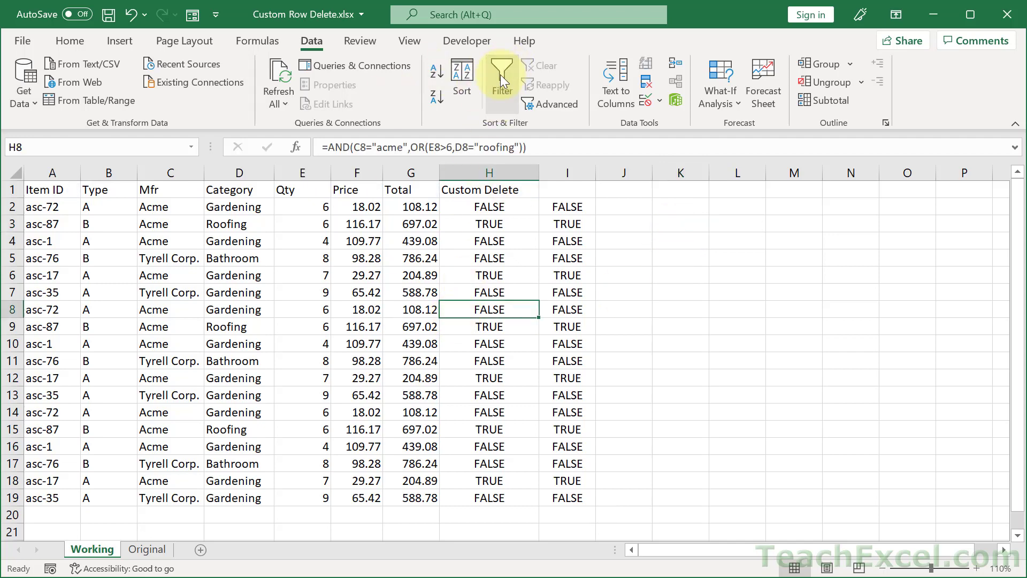
left_click(574, 206)
left_click(574, 171)
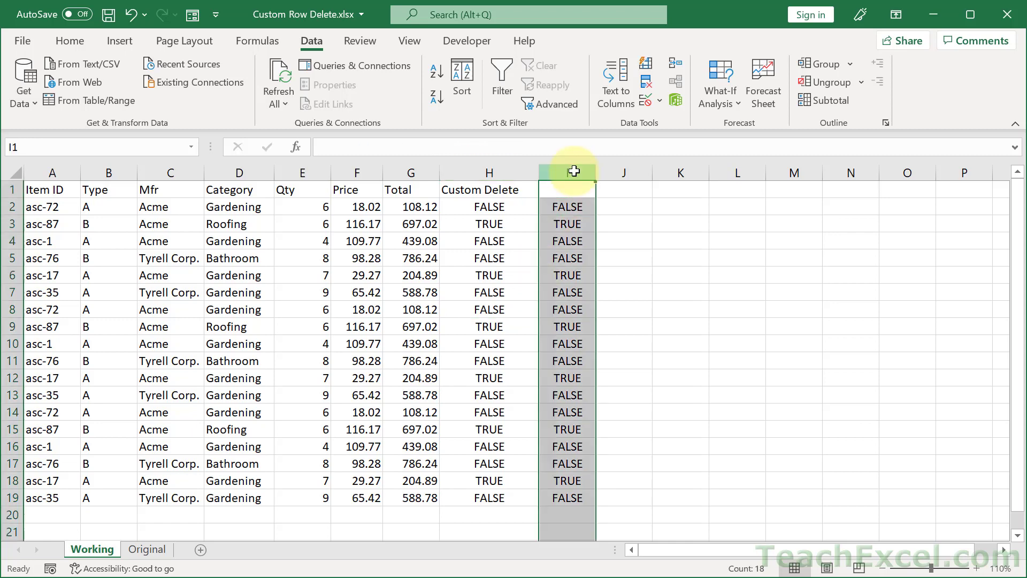
Find All 'true' in Values and select the six TRUE cells in I3, I6, I9, I12, I15, I18.
left_click(69, 38)
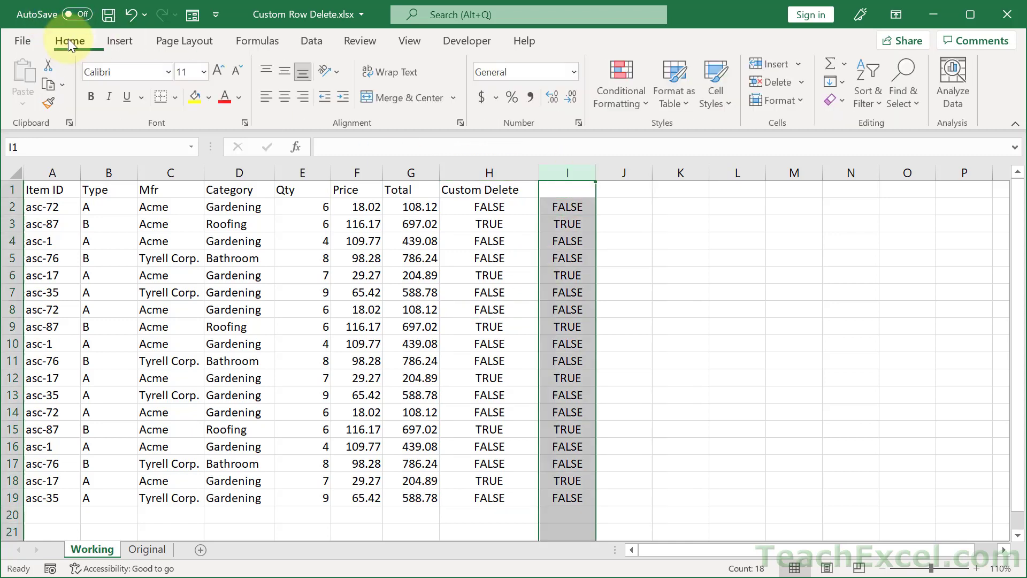
left_click(911, 90)
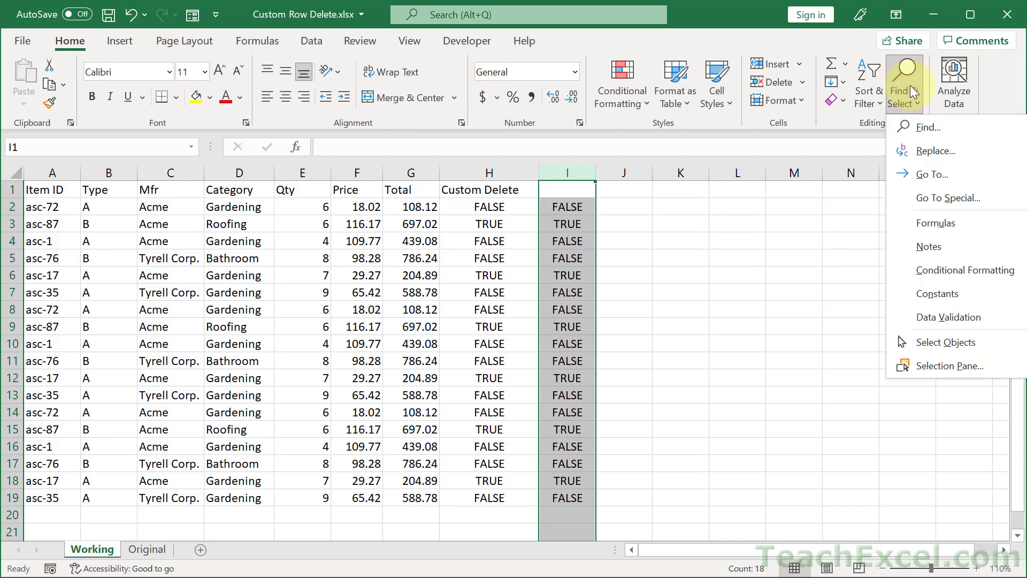
left_click(936, 129)
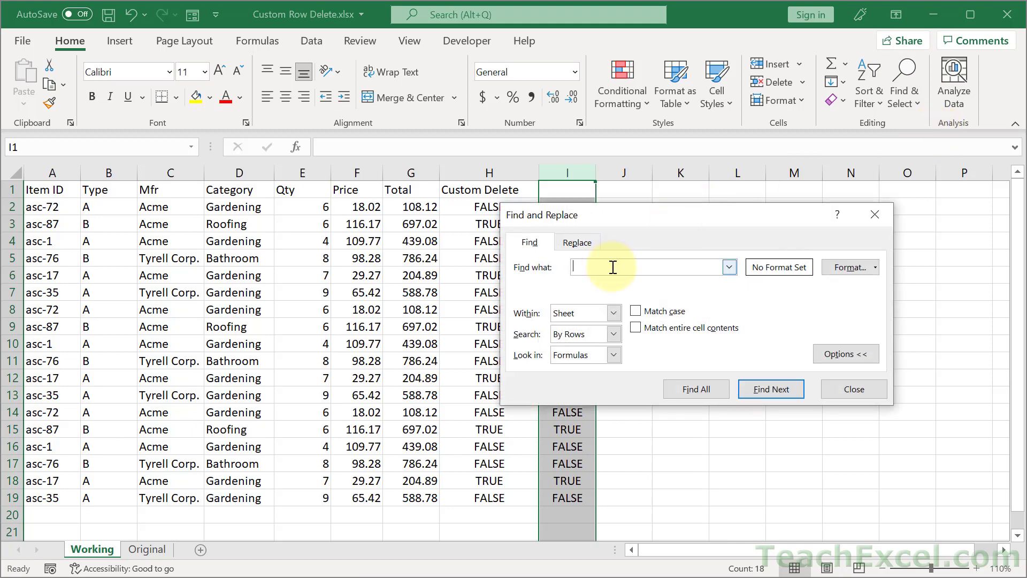
type("true")
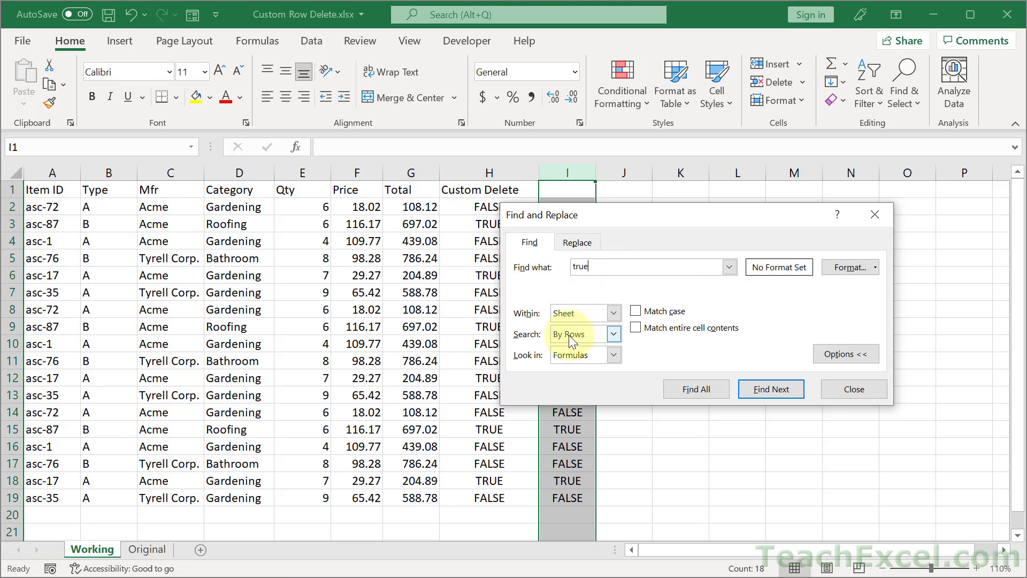
left_click(611, 354)
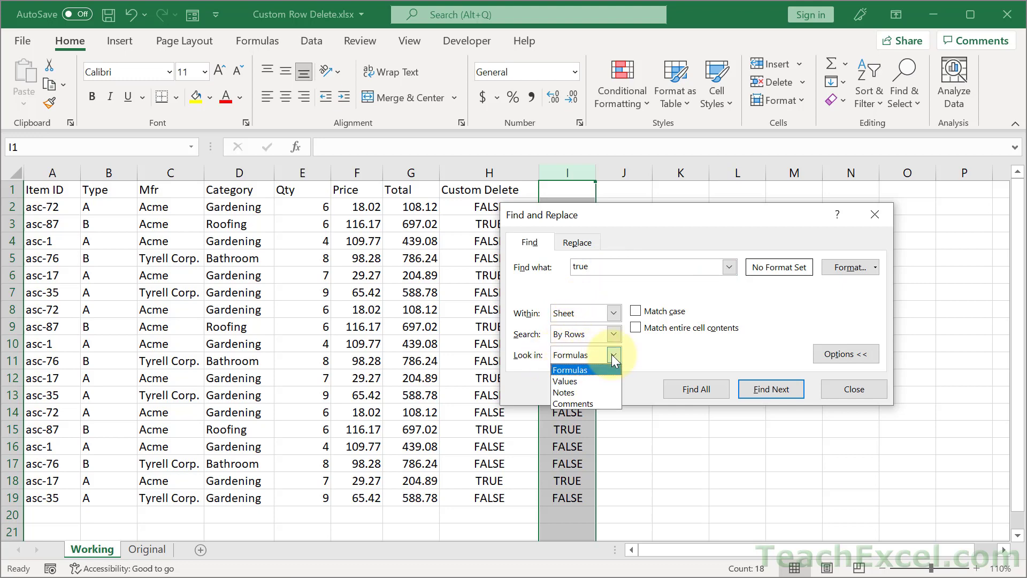
left_click(565, 381)
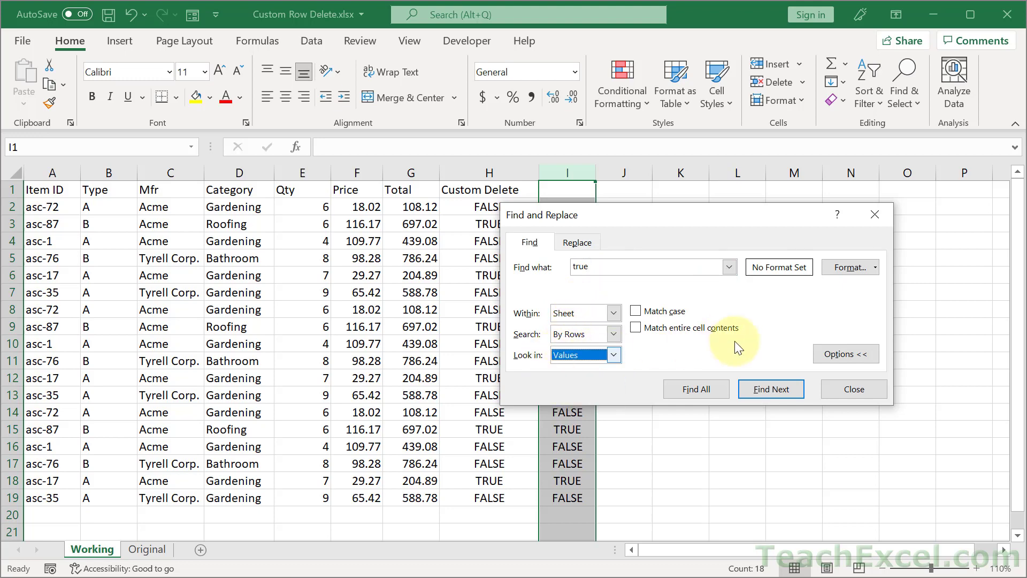
left_click(685, 387)
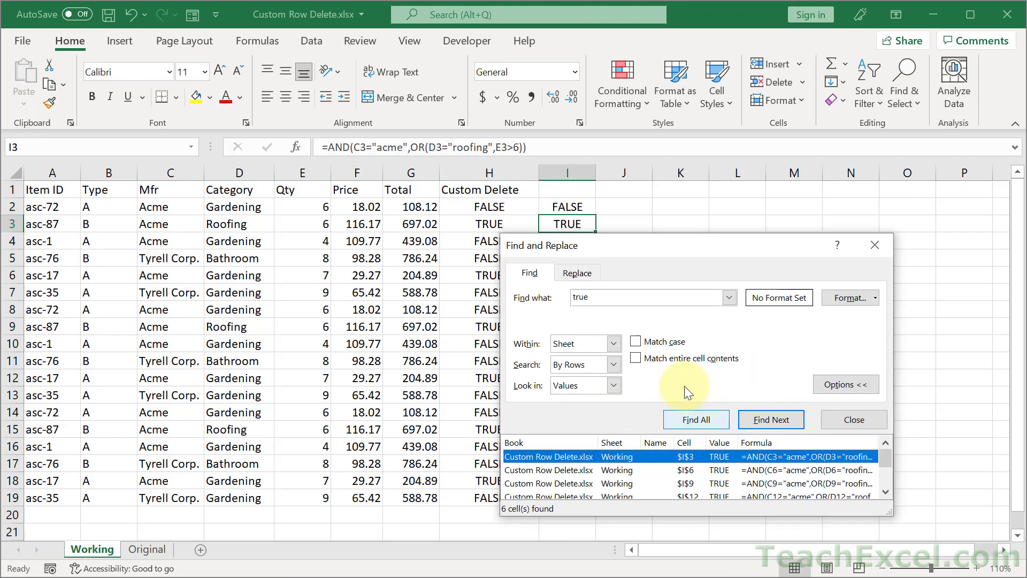
left_click_drag(659, 246, 777, 205)
left_click(704, 429)
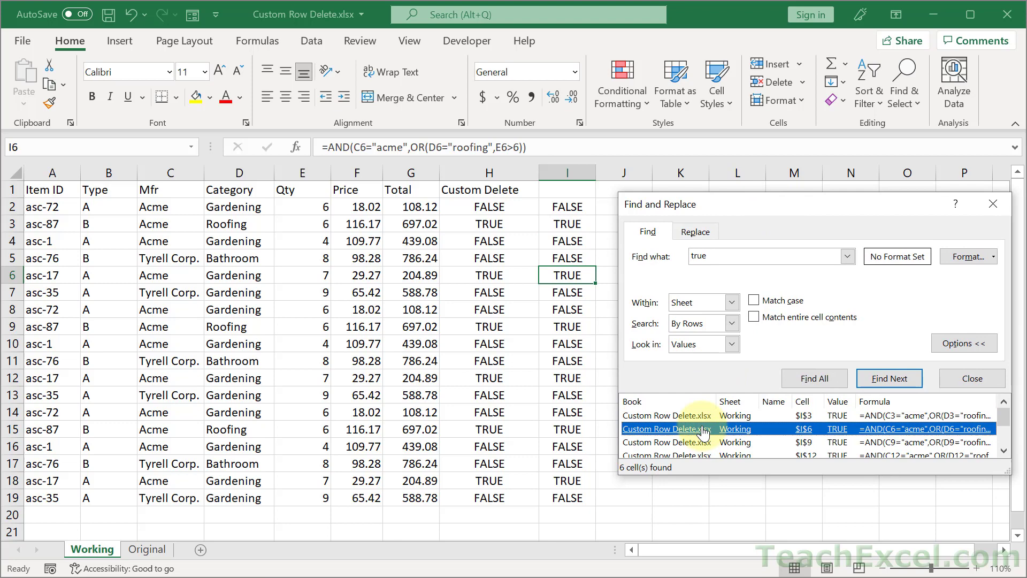
key("ctrl+a")
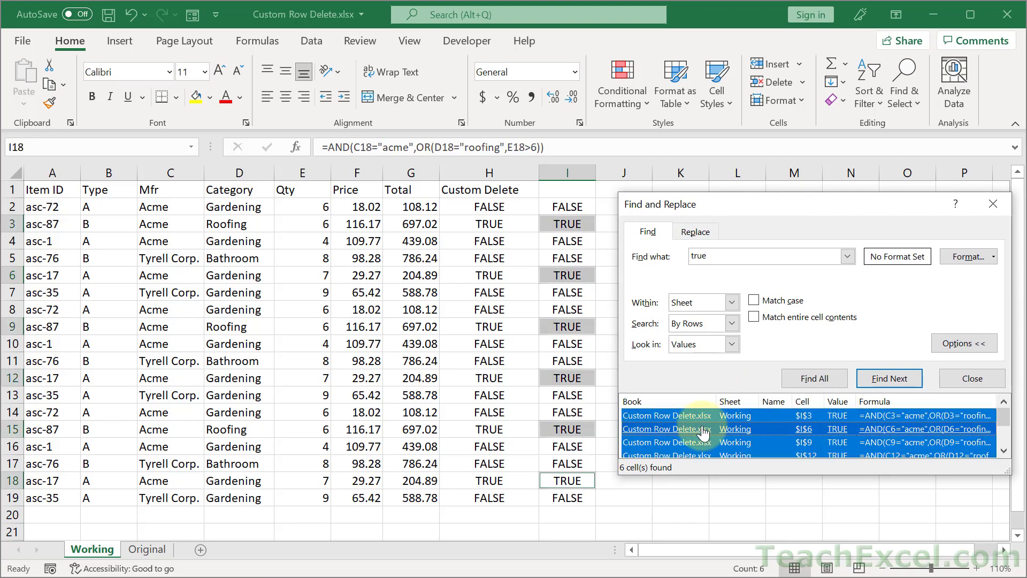
left_click(995, 202)
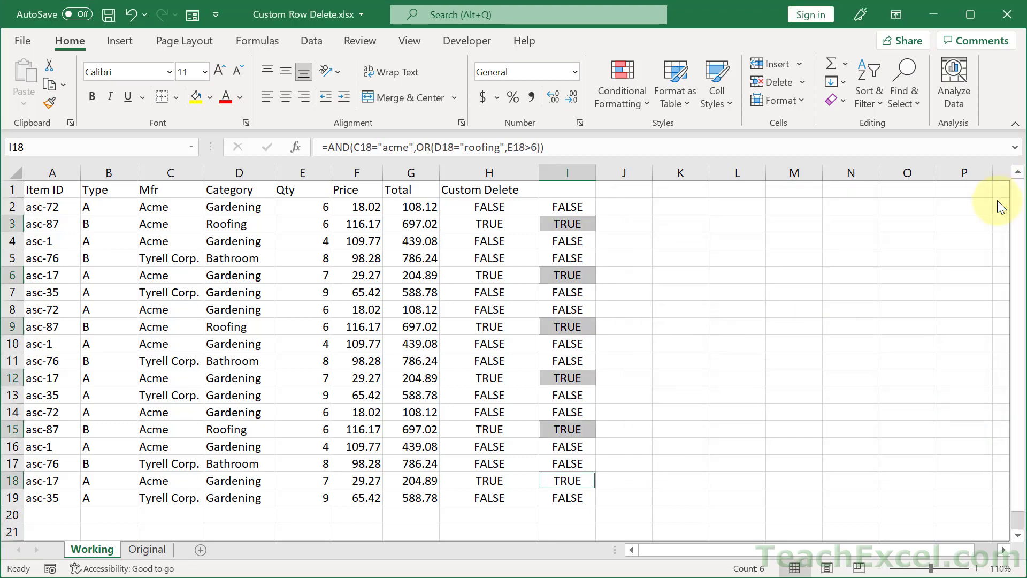
Delete the entire rows of the six selected TRUE cells.
right_click(568, 223)
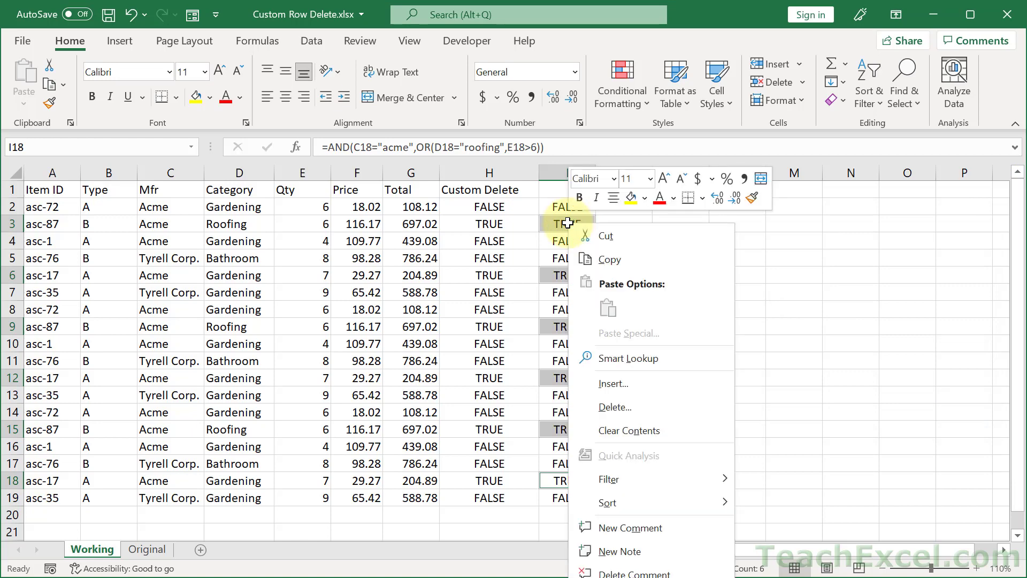
left_click(650, 405)
left_click(621, 439)
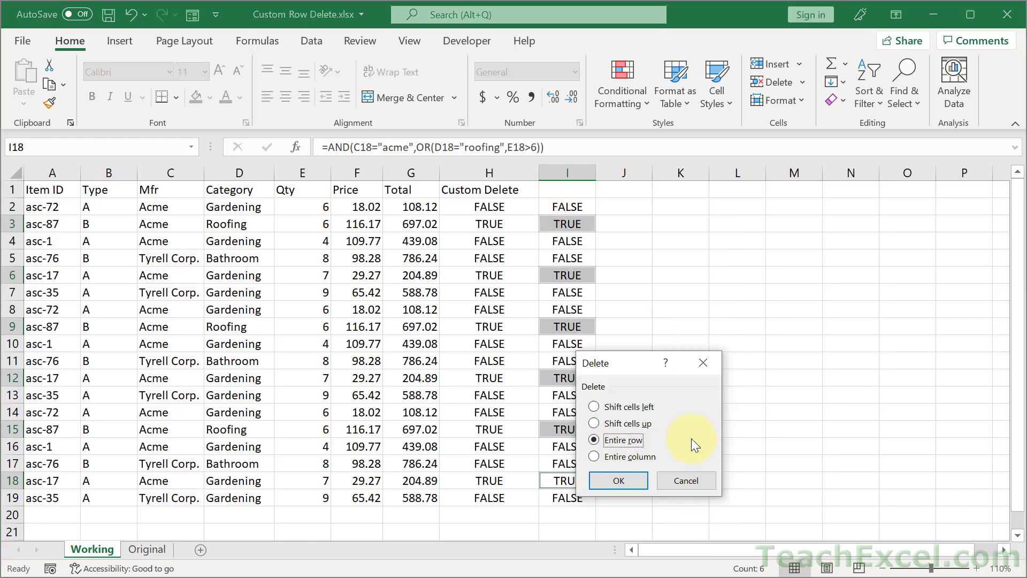
left_click(618, 478)
left_click(748, 248)
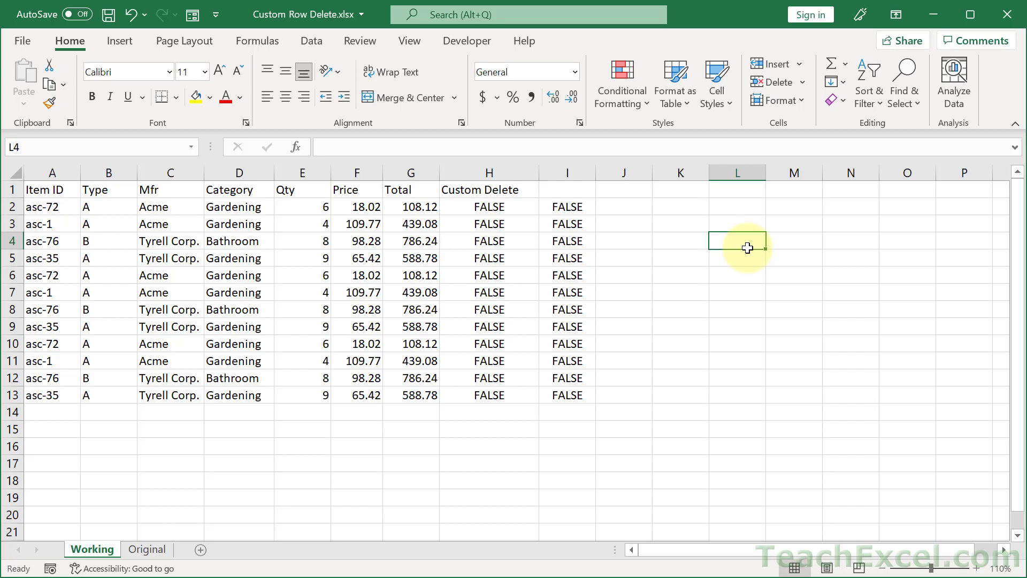
Undo the row deletion to bring back all 18 rows.
key("ctrl+z")
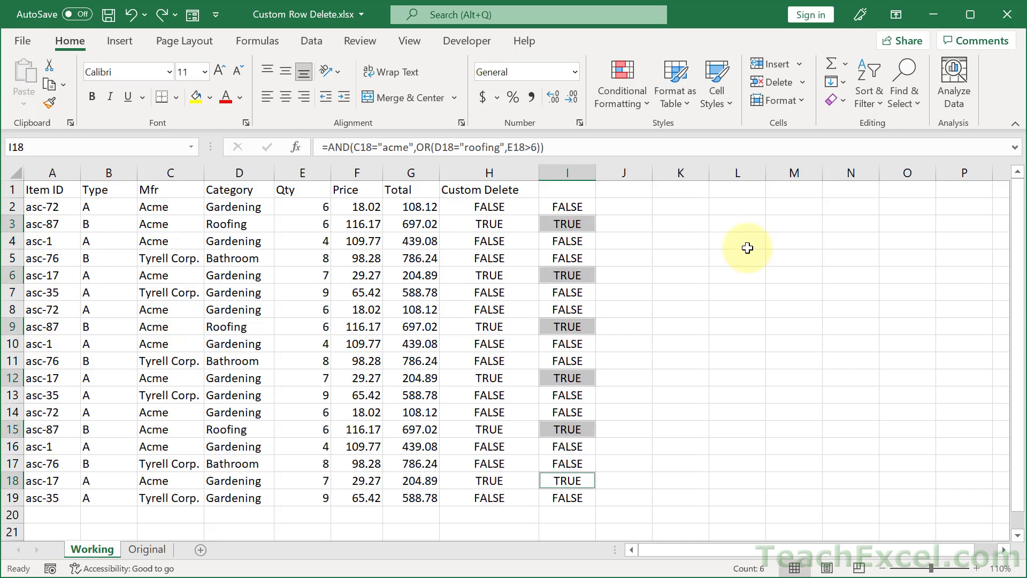
left_click(747, 248)
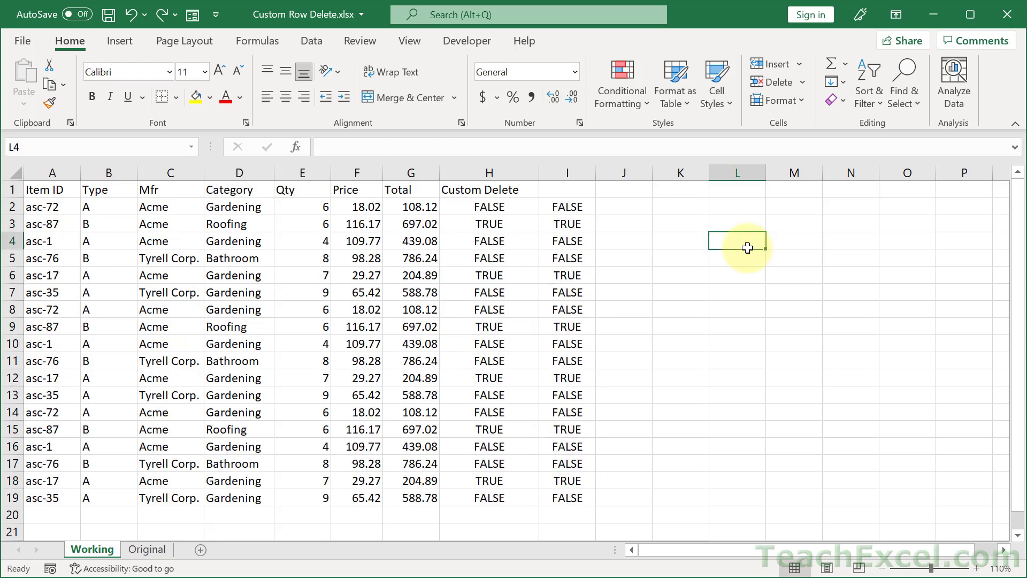